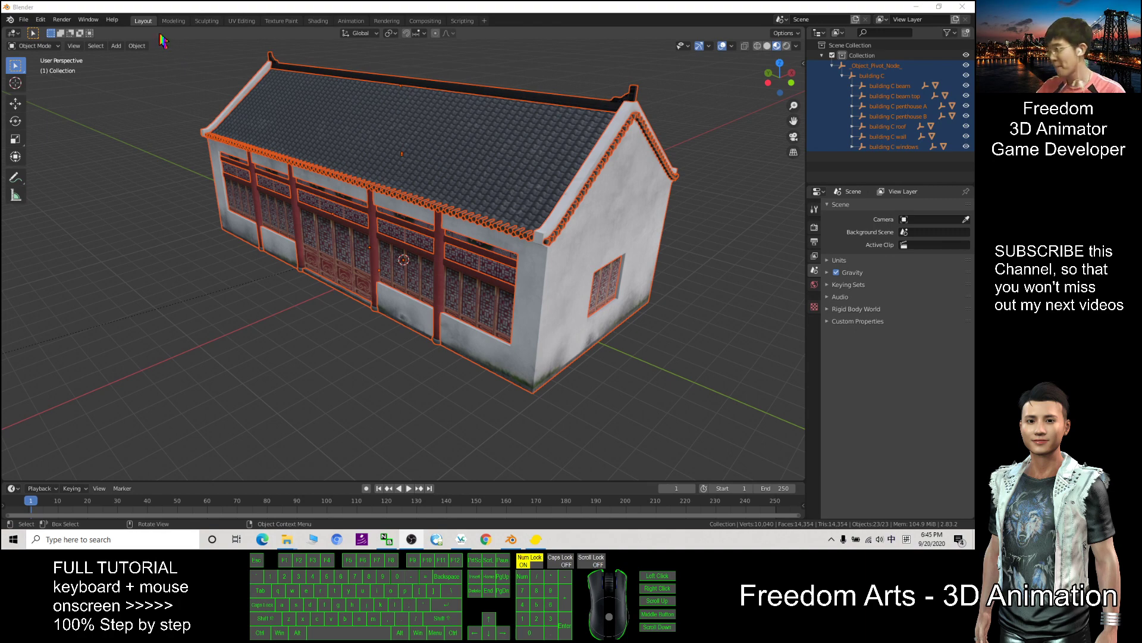
Step: Box-select the 22 building C parts, leaving Object_Pivot_Node unselected
{"action": "left_click_drag", "start_coordinate": [178, 51], "coordinate": [720, 427]}
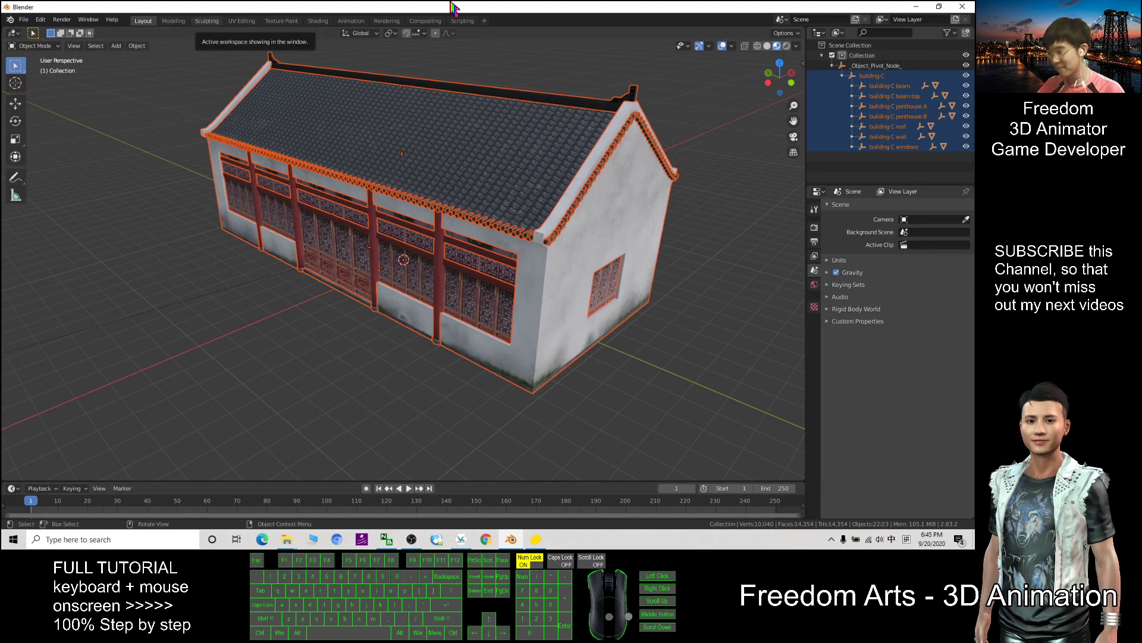
Step: Restore the Blender window, reselect all building parts, and bring up File > Export formats
{"action": "double_click", "coordinate": [386, 6]}
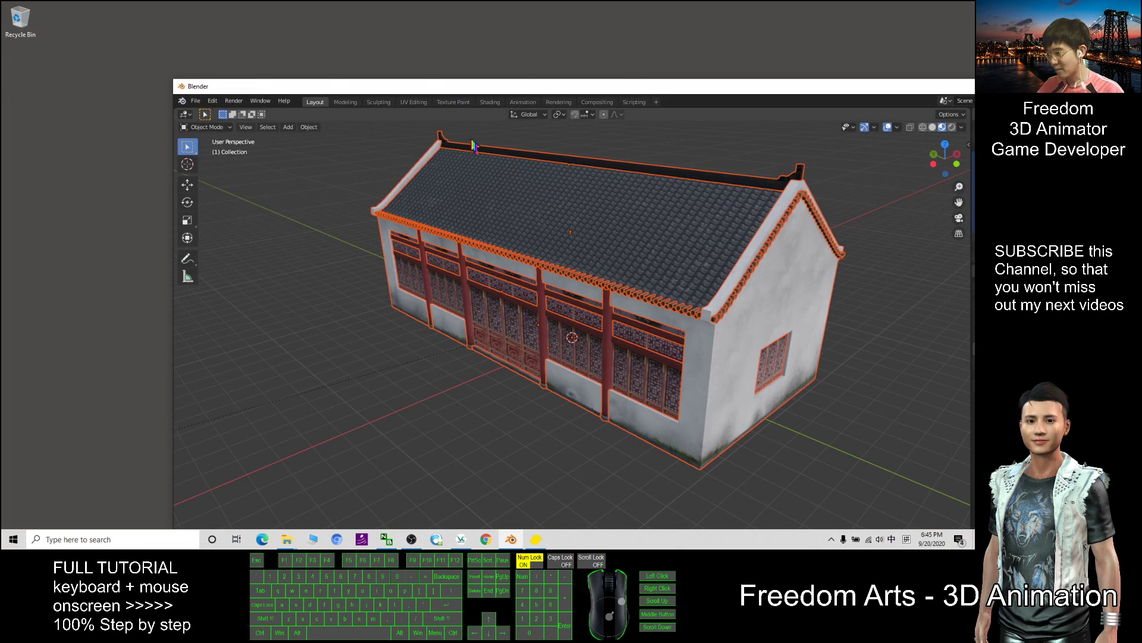
{"action": "left_click", "coordinate": [870, 494]}
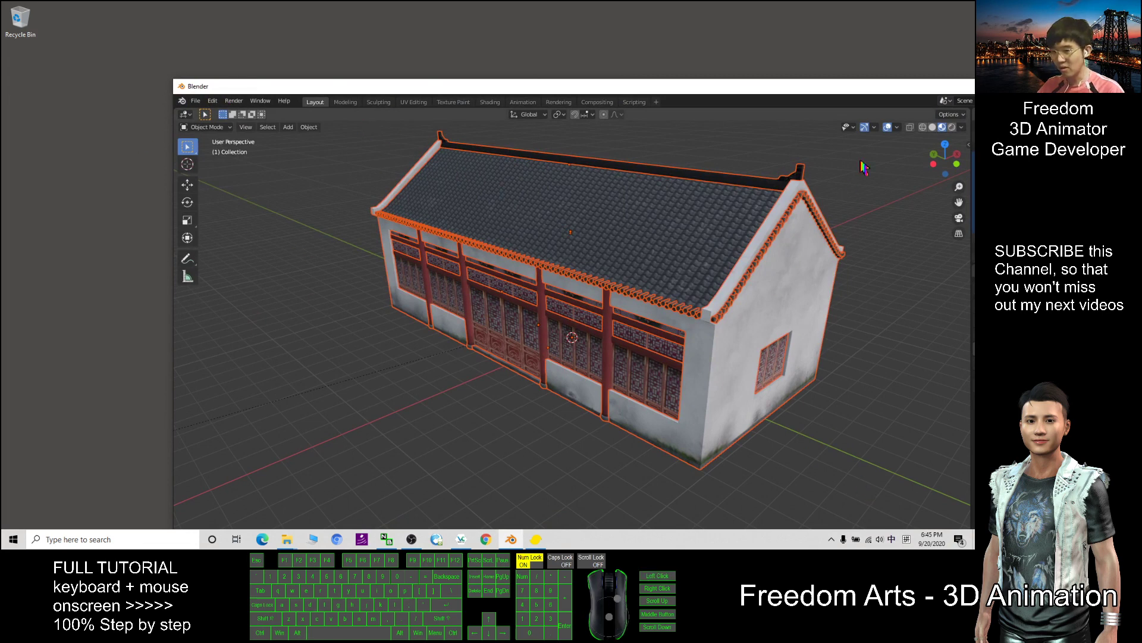
{"action": "left_click_drag", "start_coordinate": [883, 158], "coordinate": [345, 503]}
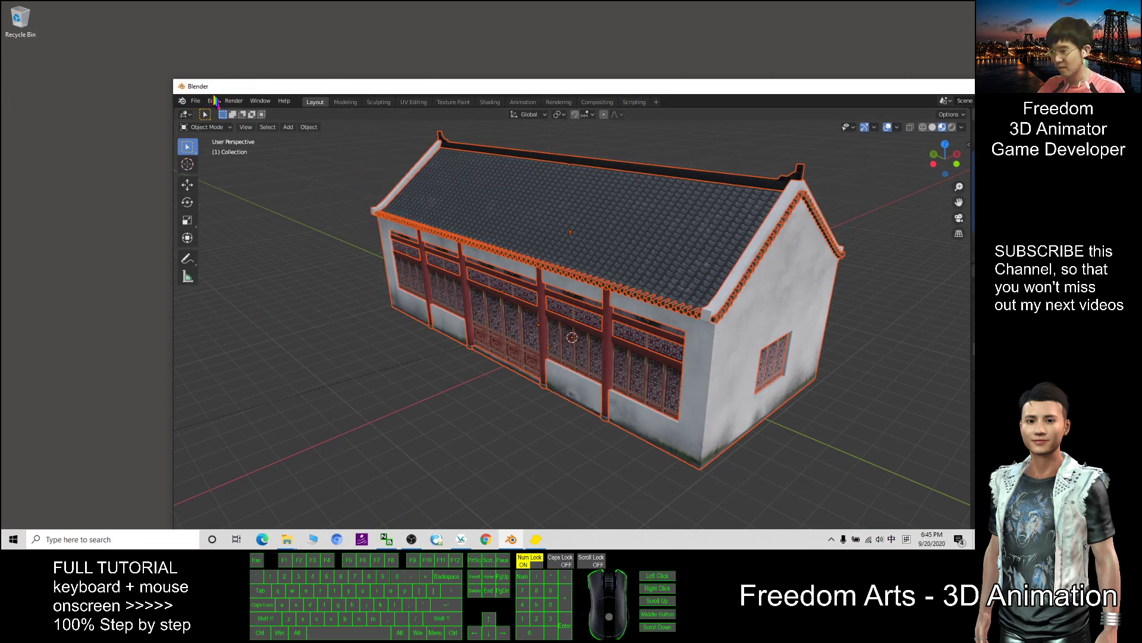
{"action": "left_click", "coordinate": [195, 100]}
{"action": "mouse_move", "coordinate": [222, 250]}
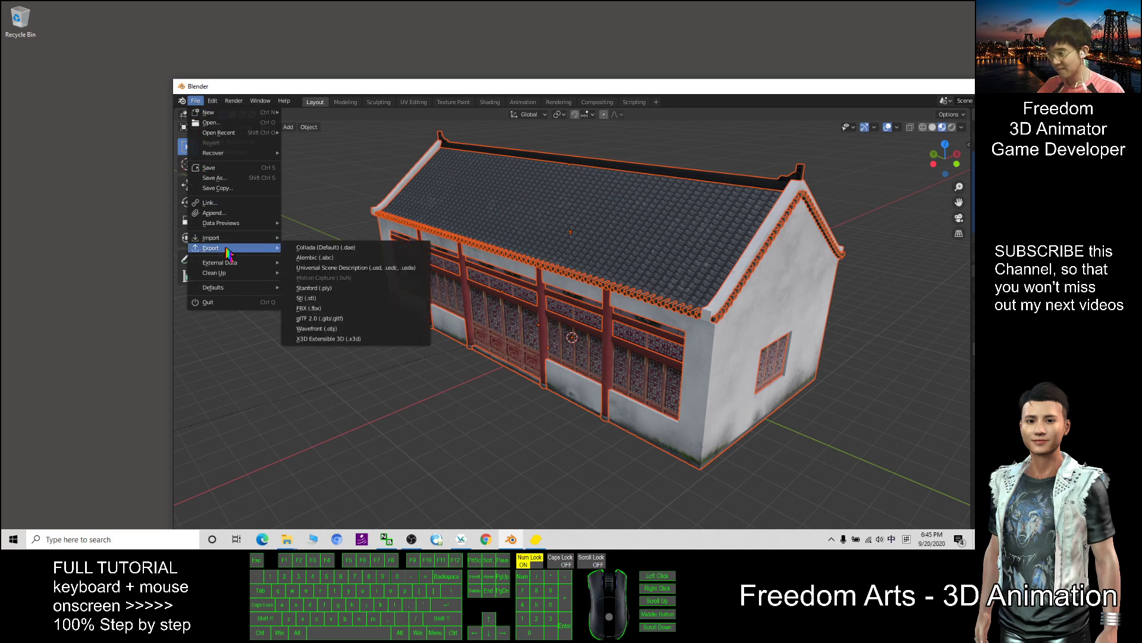
Step: Choose FBX export and name the file 001.fbx in the Desktop folder
{"action": "left_click", "coordinate": [310, 309]}
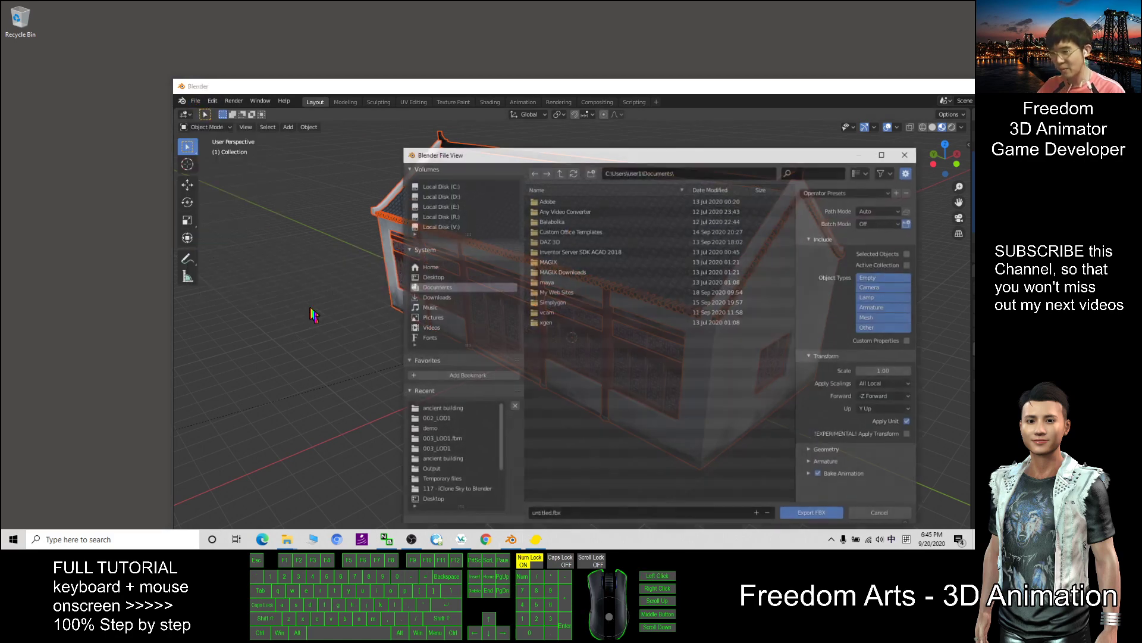
{"action": "left_click_drag", "start_coordinate": [594, 160], "coordinate": [486, 130]}
{"action": "left_click", "coordinate": [331, 248]}
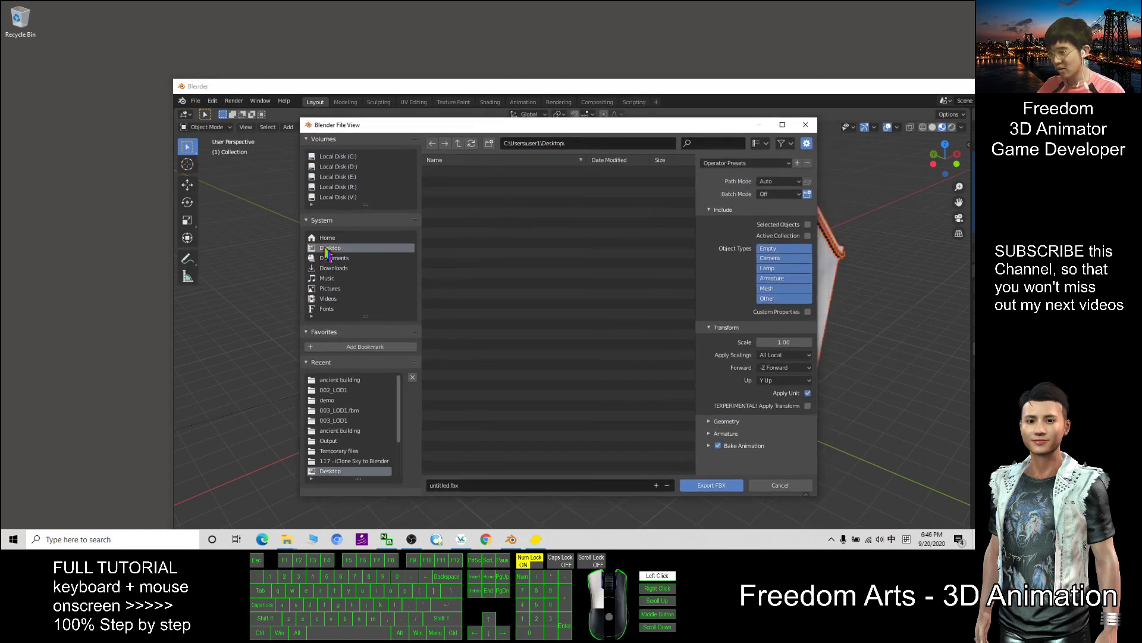
{"action": "left_click", "coordinate": [476, 484]}
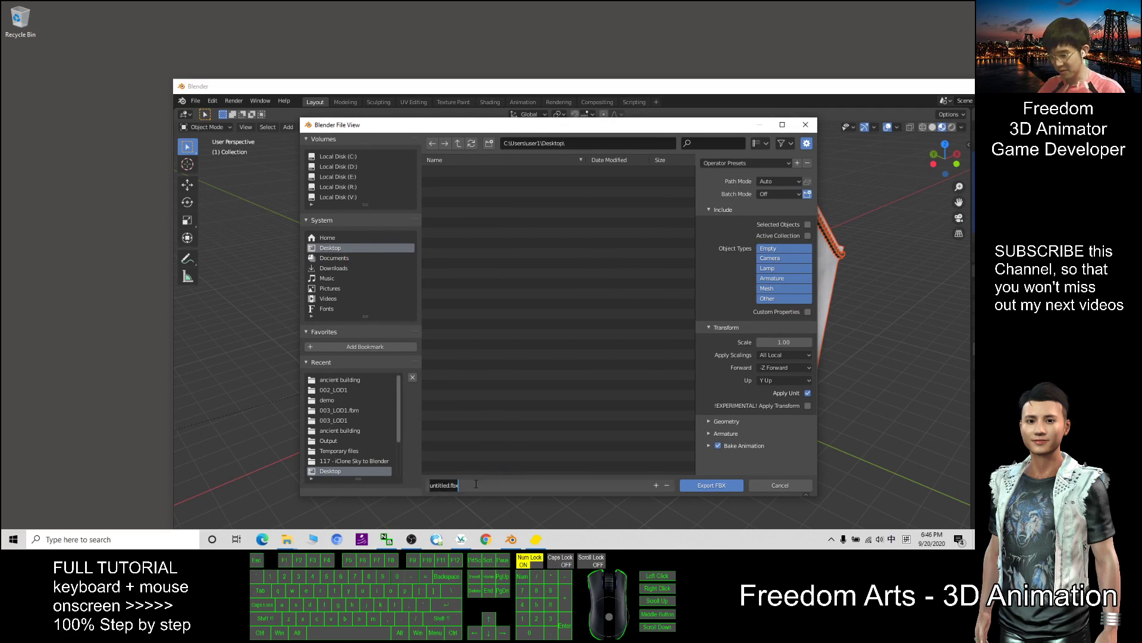
{"action": "type", "text": "001"}
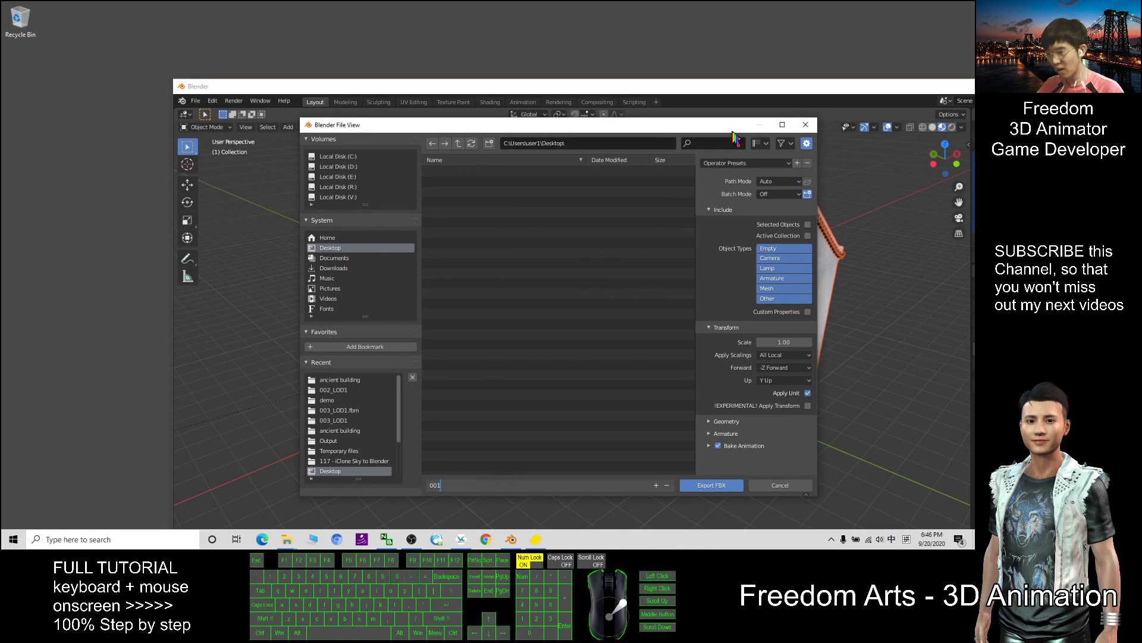
{"action": "left_click", "coordinate": [801, 184]}
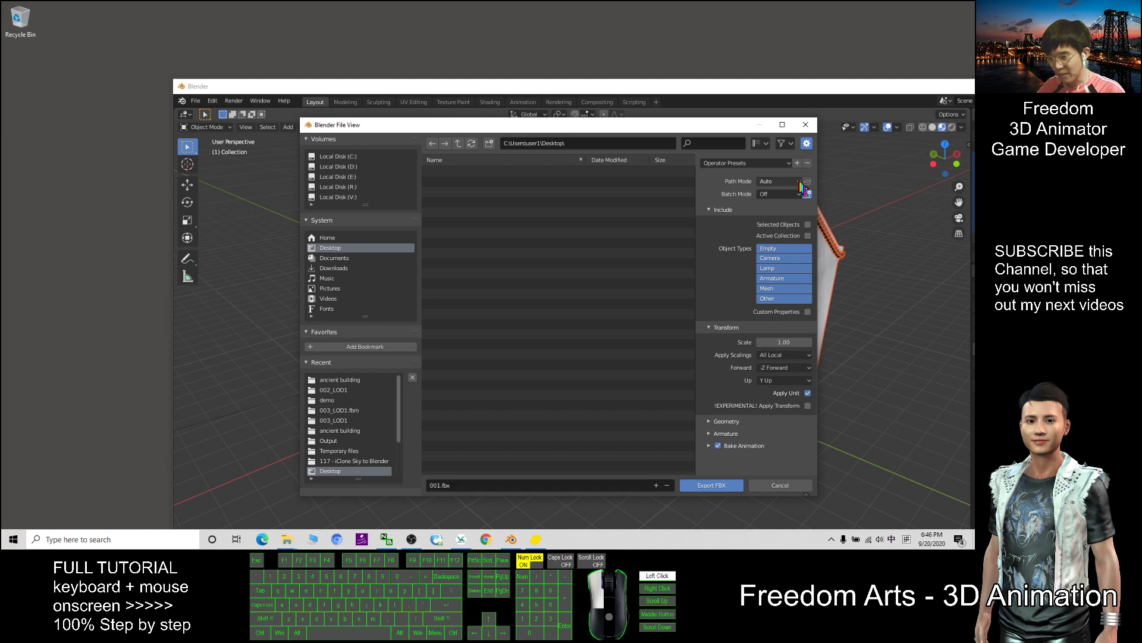
Step: Set Path Mode to Copy, enable Embed Textures, and export the FBX
{"action": "left_click", "coordinate": [798, 181]}
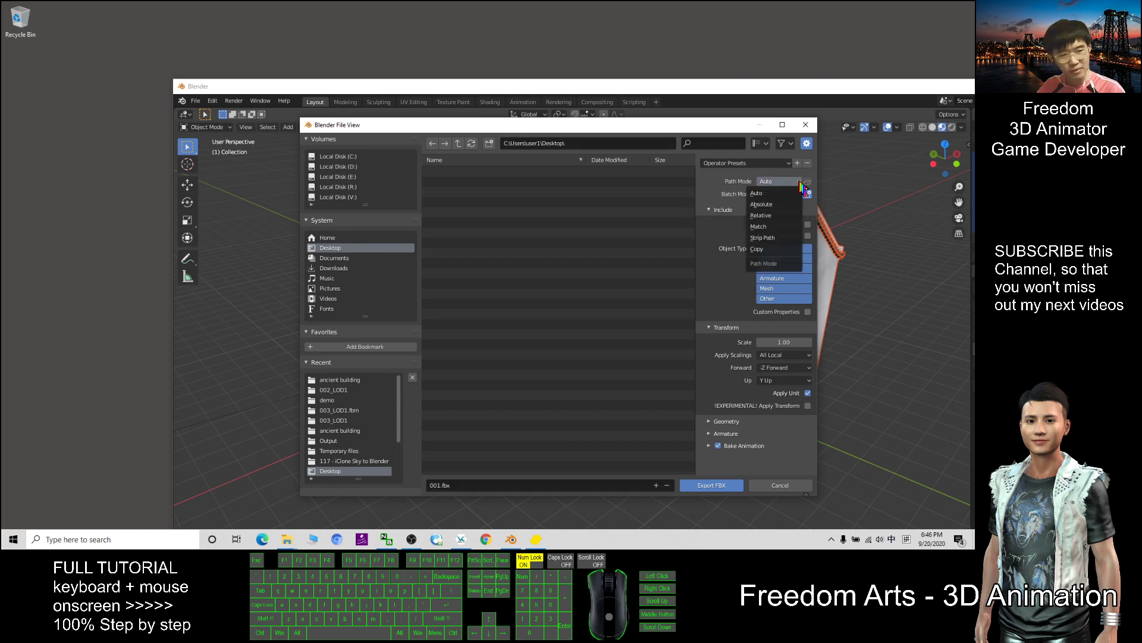
{"action": "left_click", "coordinate": [757, 249]}
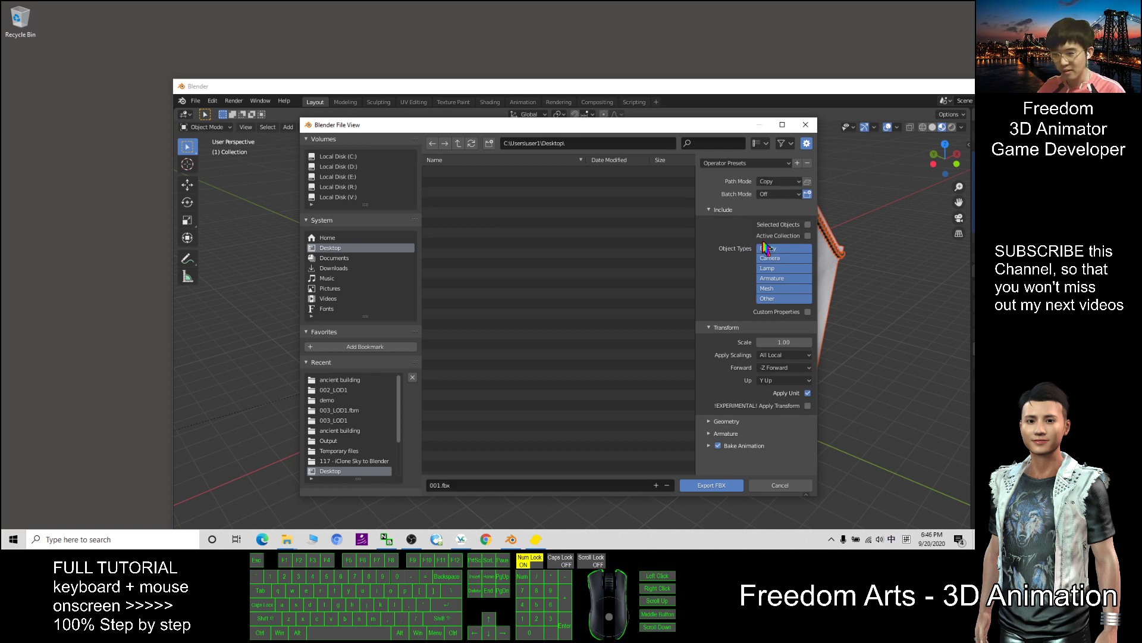
{"action": "left_click", "coordinate": [808, 183]}
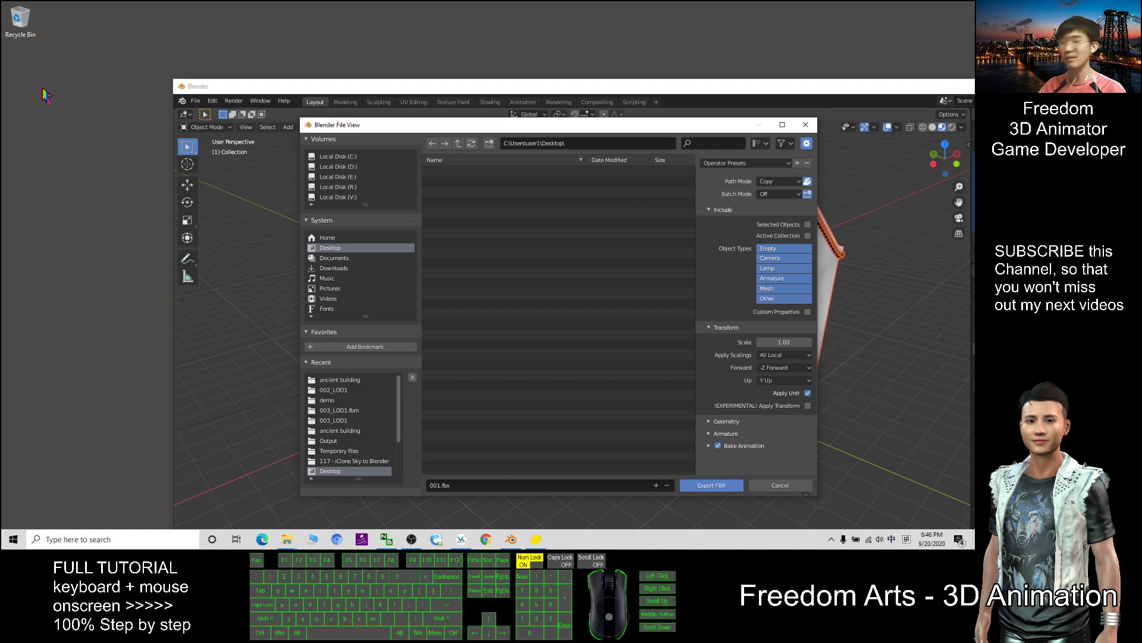
{"action": "left_click", "coordinate": [714, 485]}
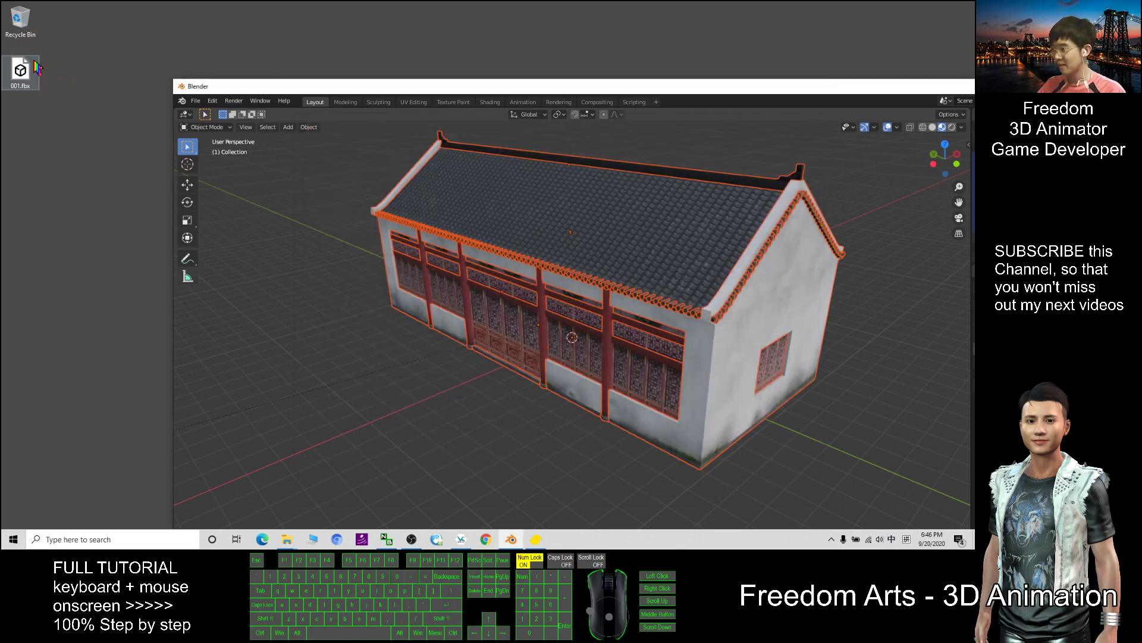
Step: Minimize Blender and bring Simplygon forward as a centred window
{"action": "left_click_drag", "start_coordinate": [470, 89], "coordinate": [360, 65]}
{"action": "left_click_drag", "start_coordinate": [783, 64], "coordinate": [641, 75]}
{"action": "left_click", "coordinate": [829, 62]}
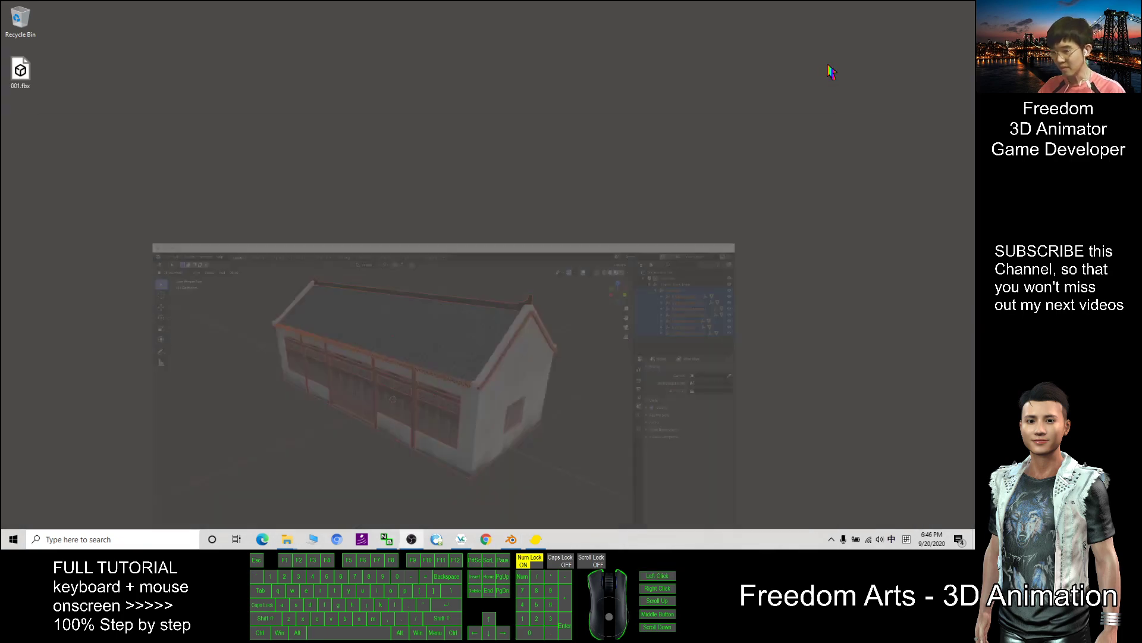
{"action": "left_click", "coordinate": [536, 539]}
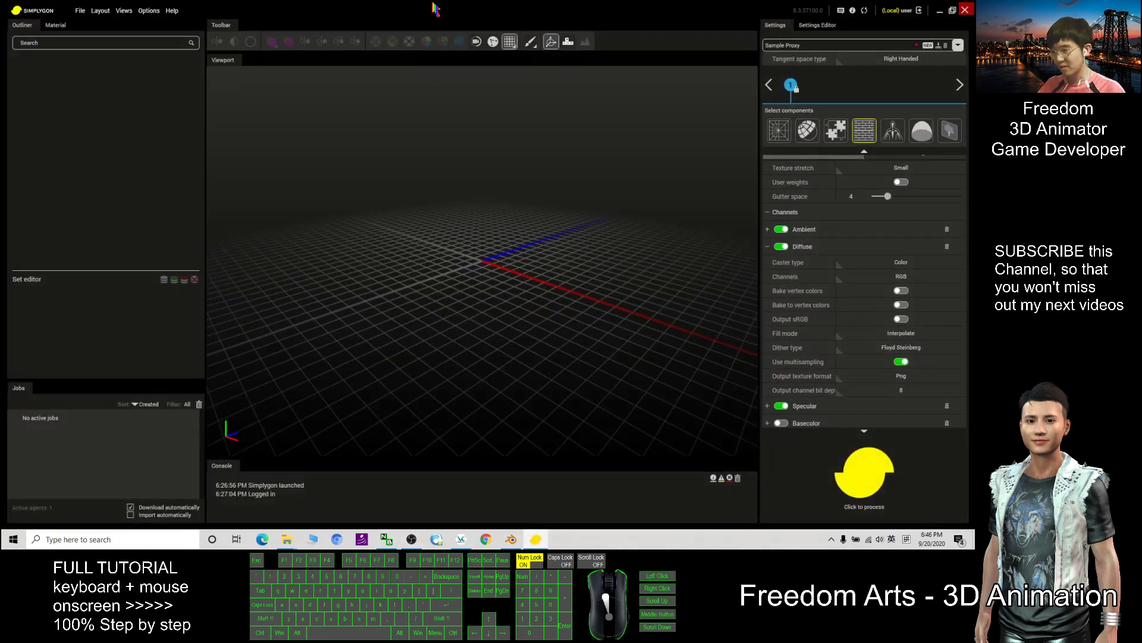
{"action": "left_click_drag", "start_coordinate": [435, 7], "coordinate": [554, 46]}
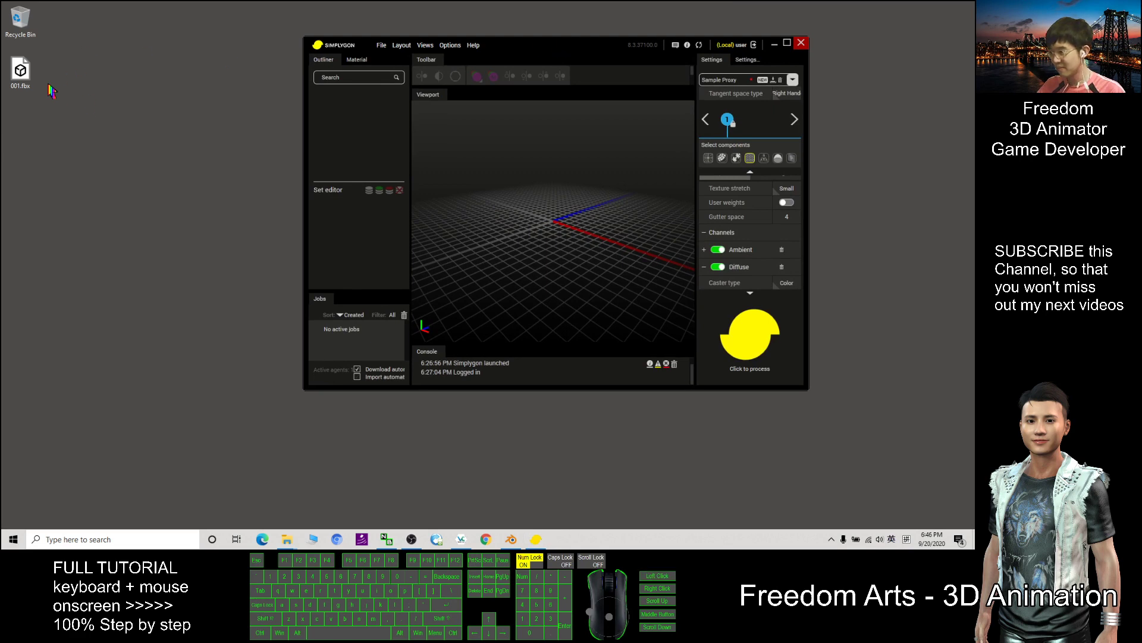
Step: Import 001.fbx into Simplygon and select its 001.fbm texture folder
{"action": "left_click_drag", "start_coordinate": [31, 81], "coordinate": [425, 211]}
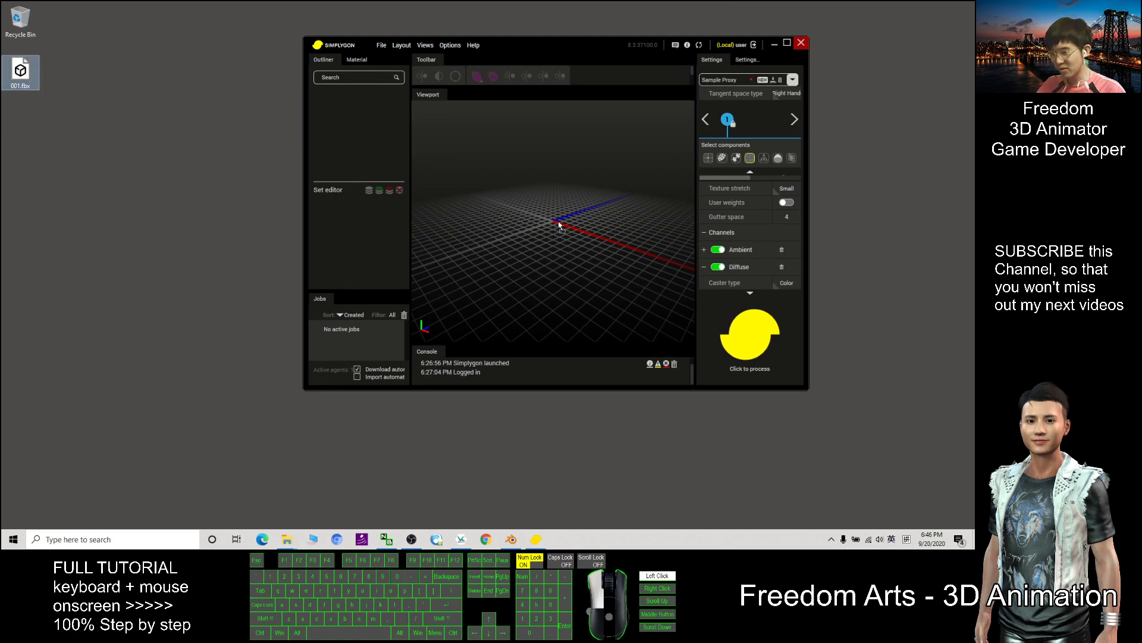
{"action": "left_click_drag", "start_coordinate": [551, 225], "coordinate": [553, 226]}
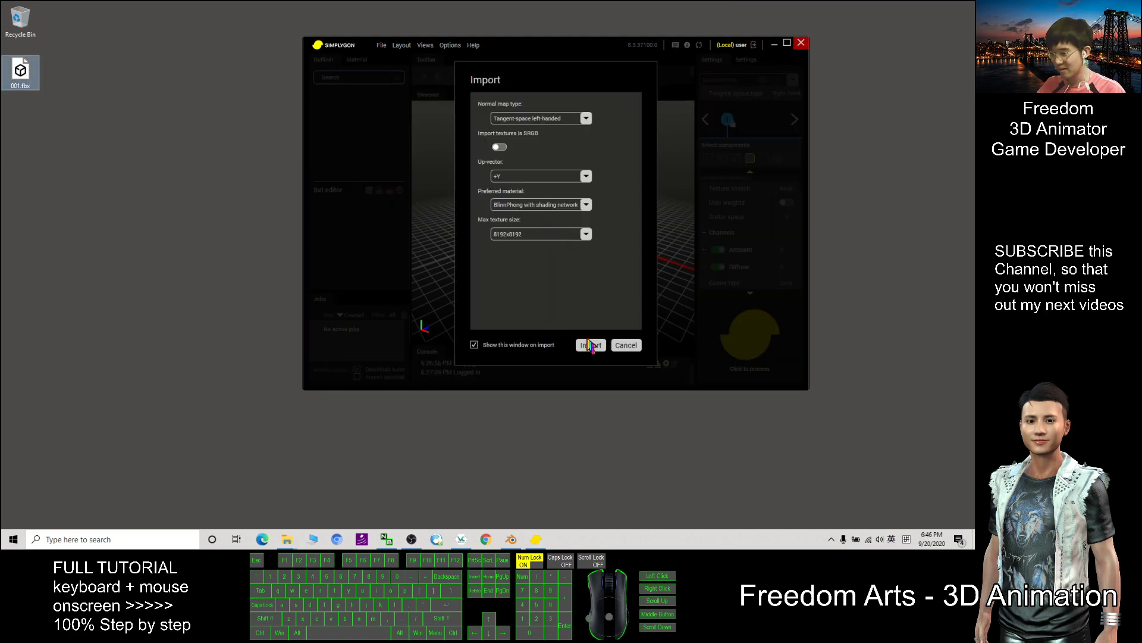
{"action": "left_click", "coordinate": [591, 346]}
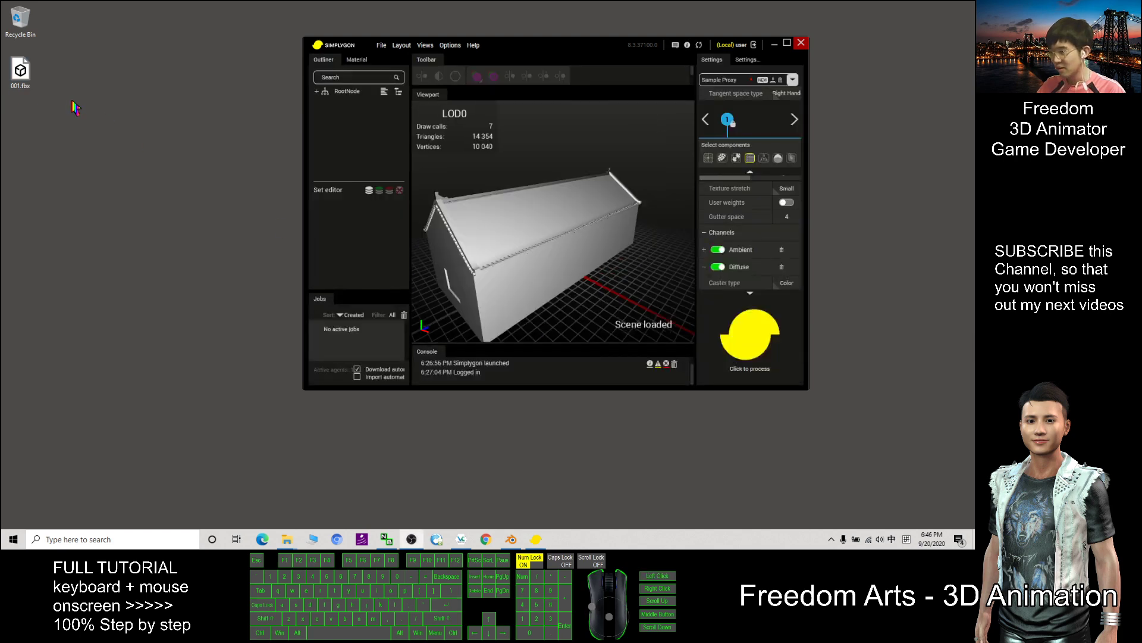
{"action": "left_click", "coordinate": [34, 22]}
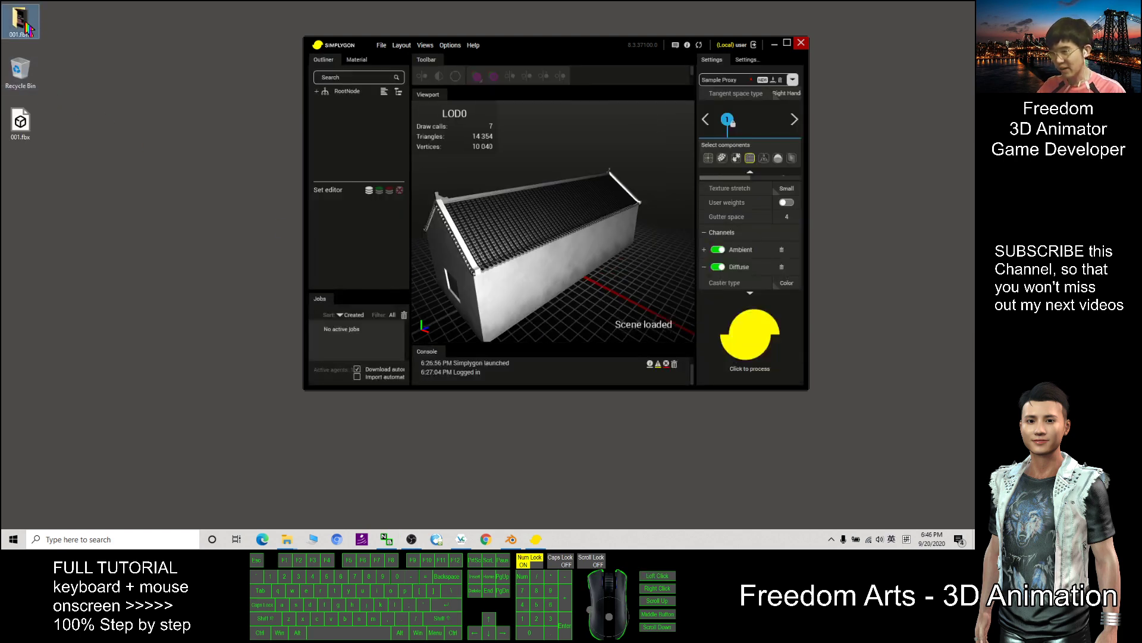
{"action": "double_click", "coordinate": [28, 29]}
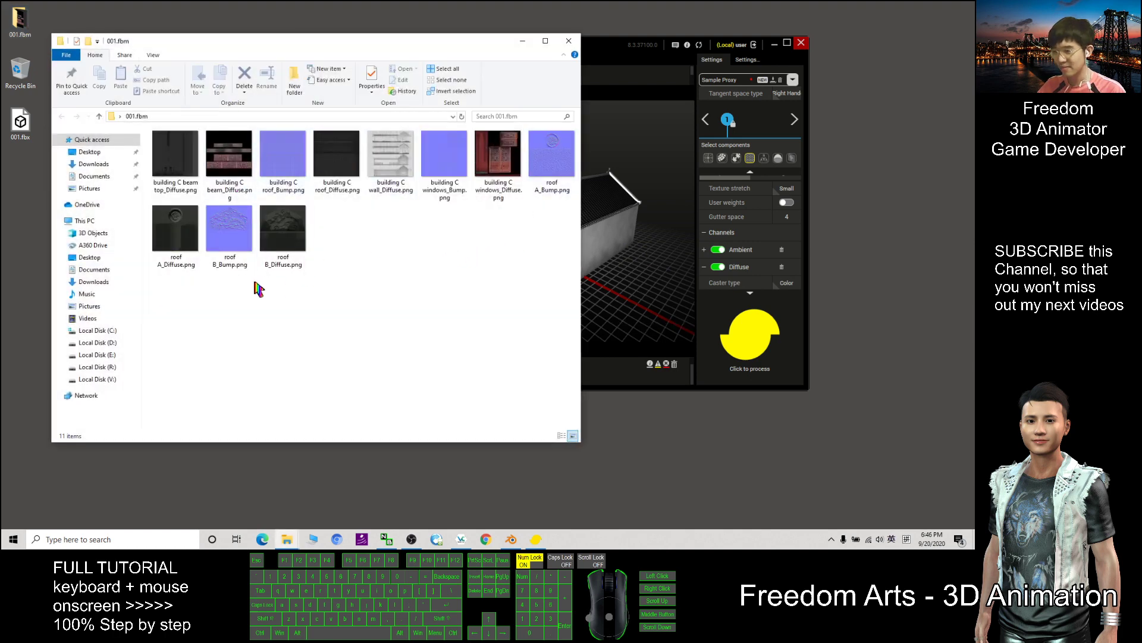
{"action": "left_click", "coordinate": [569, 40]}
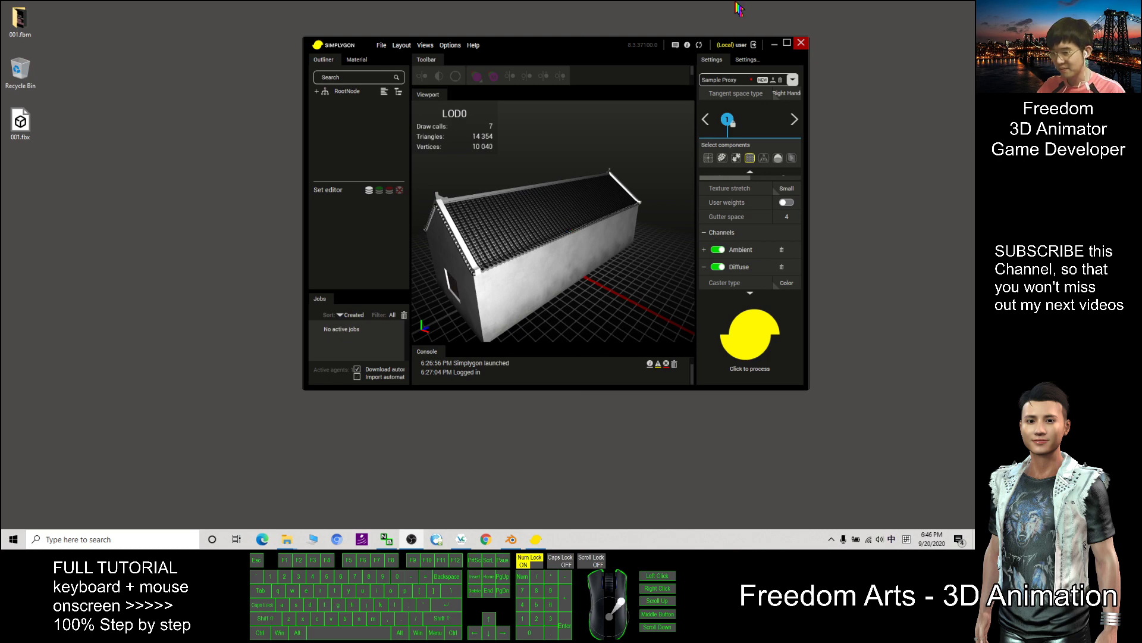
Step: Maximize Simplygon and inspect the Reduction and Material Baking component settings
{"action": "left_click", "coordinate": [787, 43]}
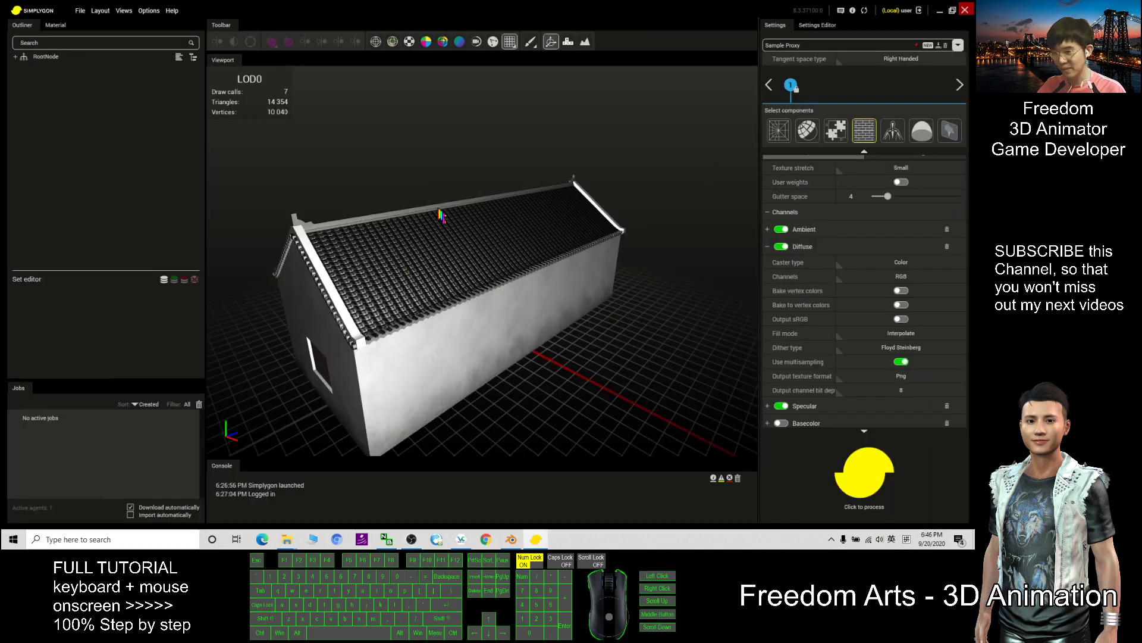
{"action": "left_click", "coordinate": [826, 28]}
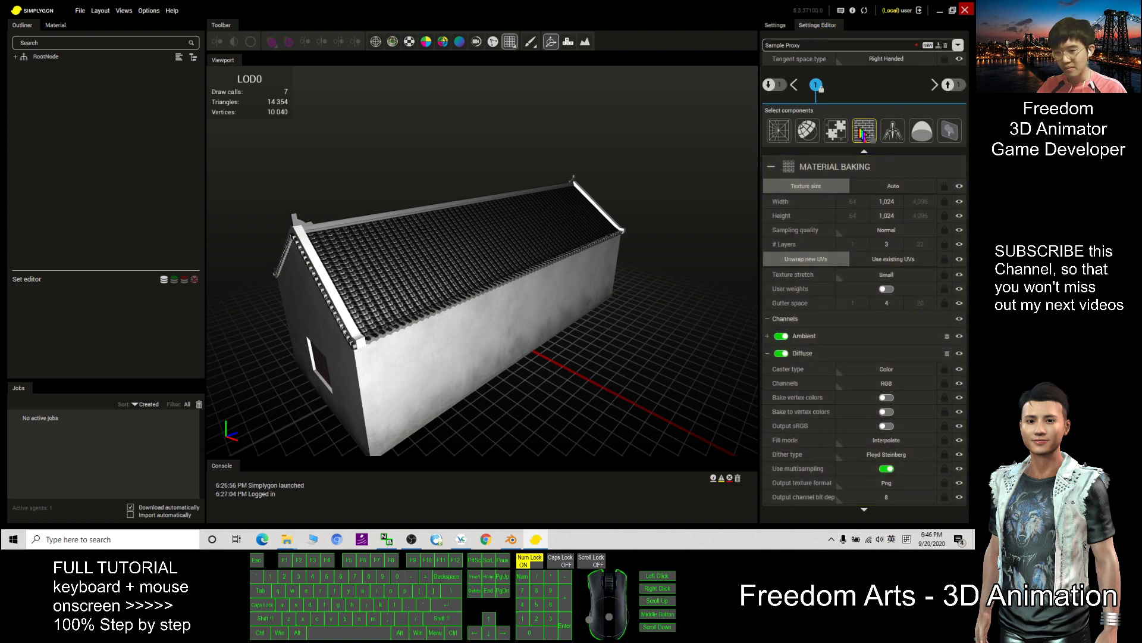
{"action": "left_click", "coordinate": [864, 130]}
{"action": "left_click", "coordinate": [780, 131]}
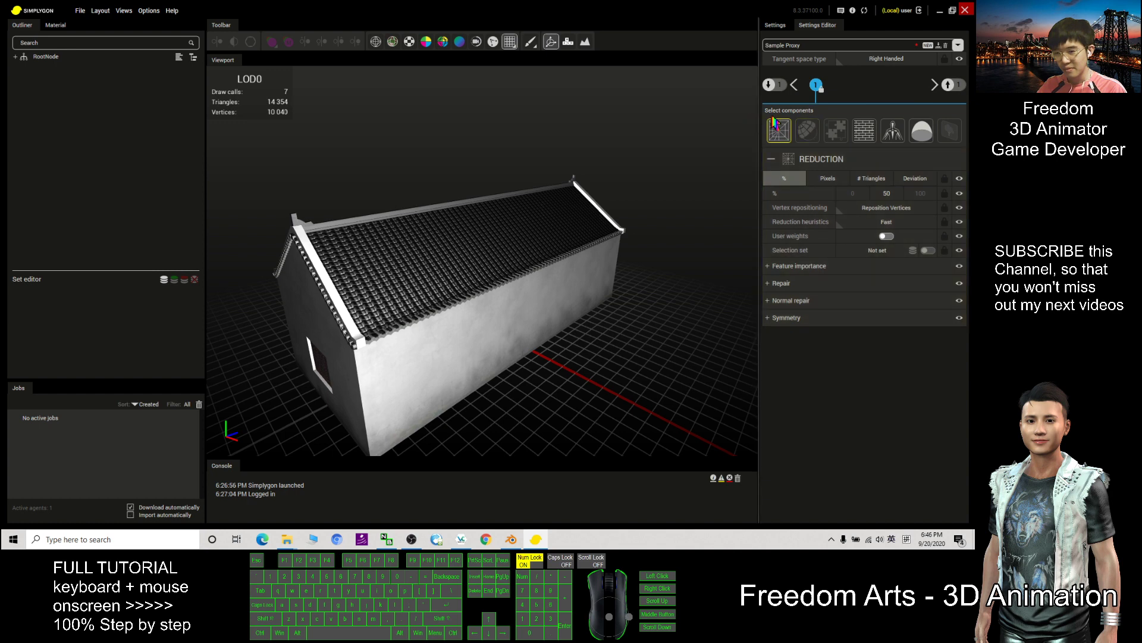
{"action": "left_click", "coordinate": [865, 135]}
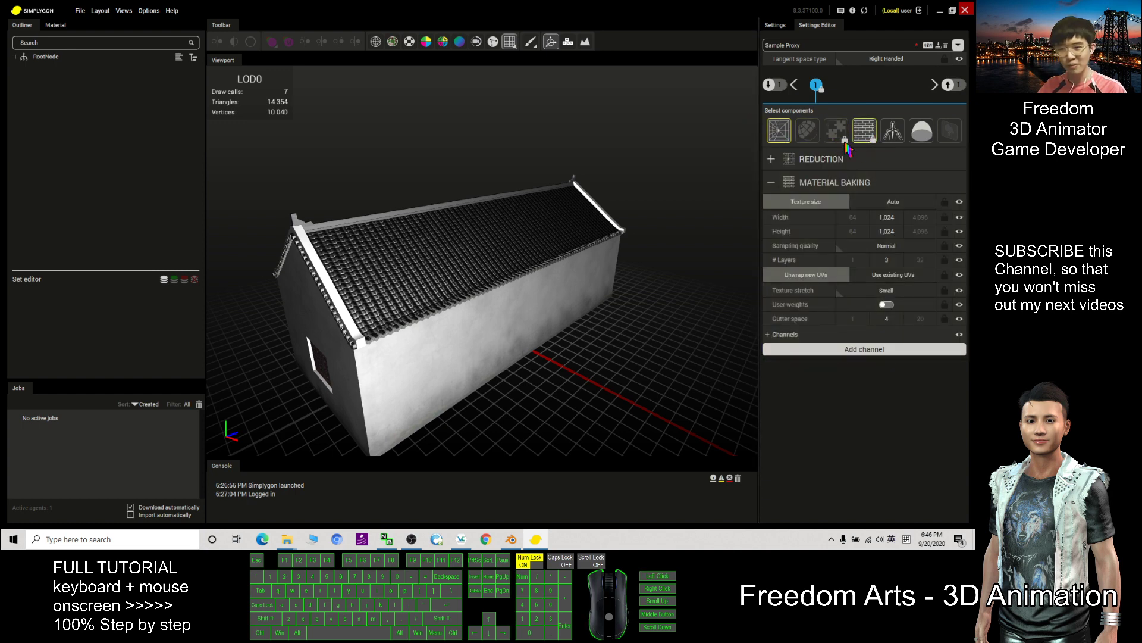
{"action": "left_click", "coordinate": [865, 149]}
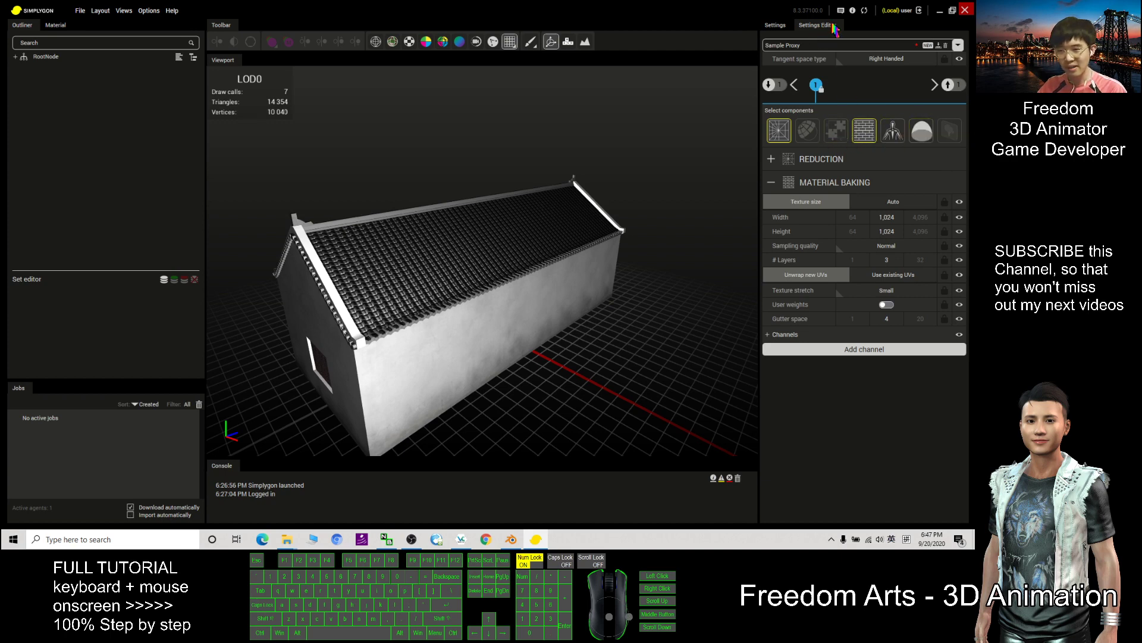
Step: Switch off both Material Baking and Reduction in the Sample Proxy processing settings
{"action": "left_click", "coordinate": [777, 26]}
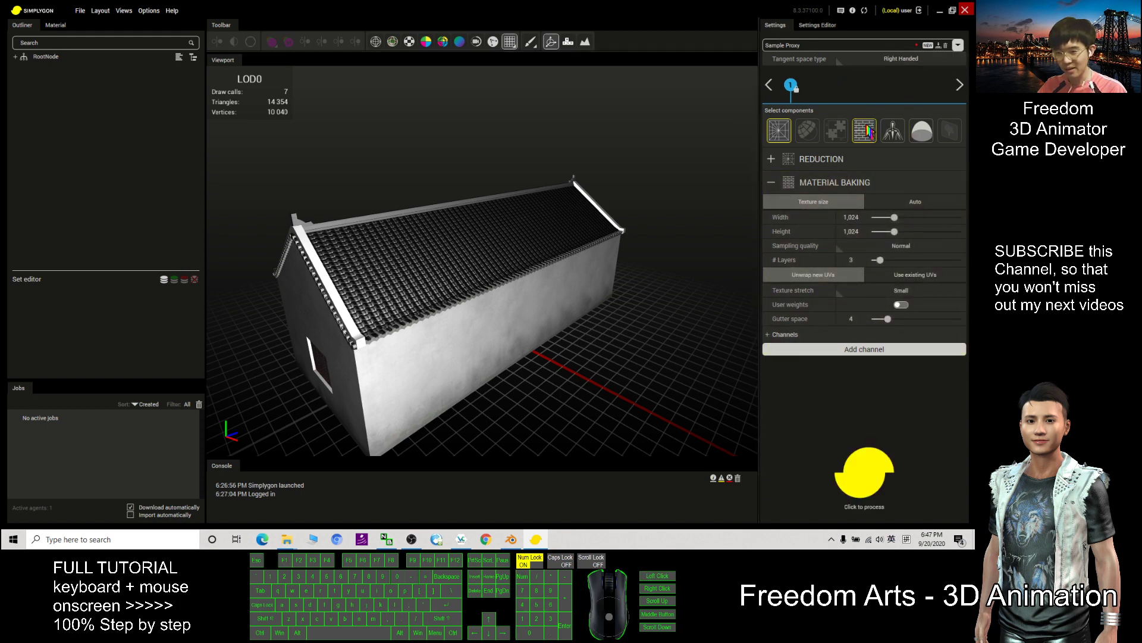
{"action": "left_click", "coordinate": [863, 130]}
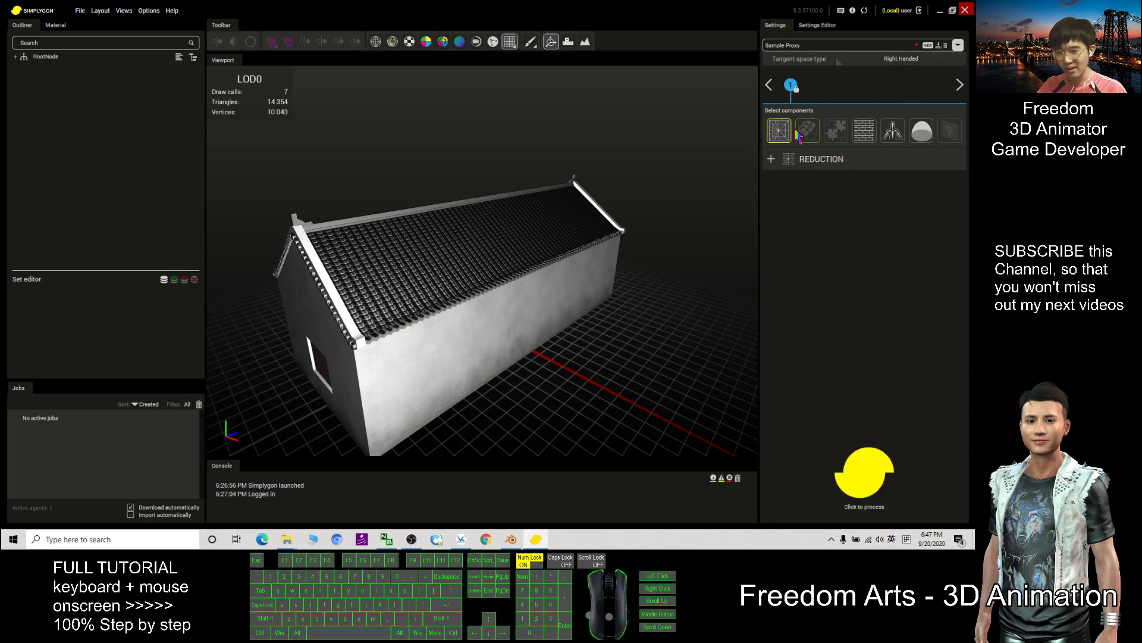
{"action": "left_click", "coordinate": [780, 134]}
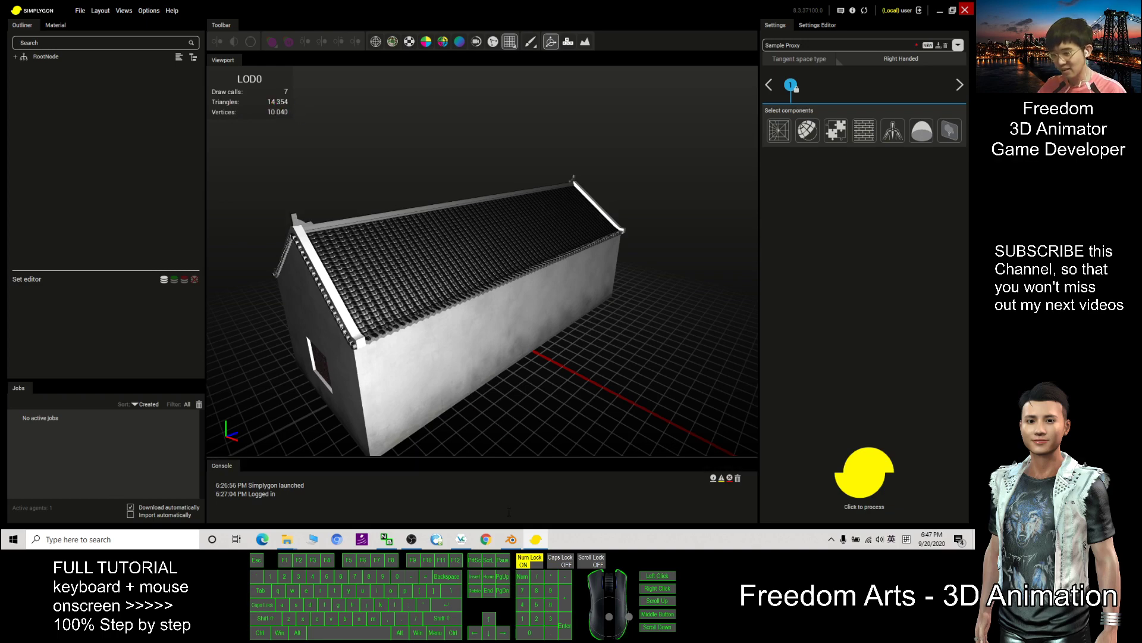
{"action": "left_click", "coordinate": [511, 539]}
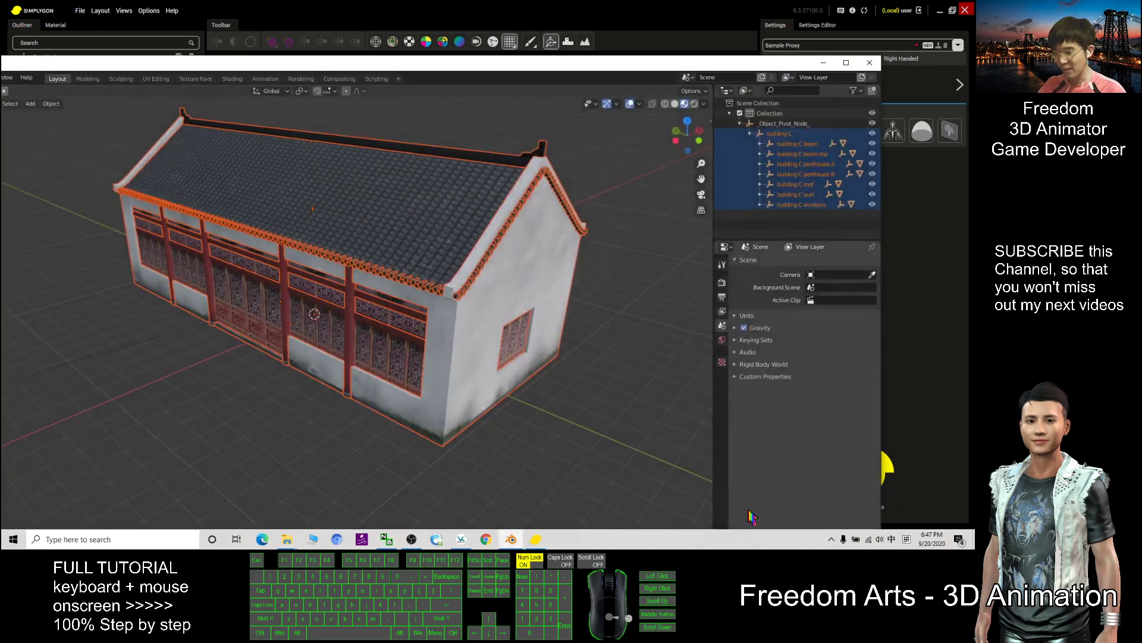
{"action": "left_click", "coordinate": [846, 63]}
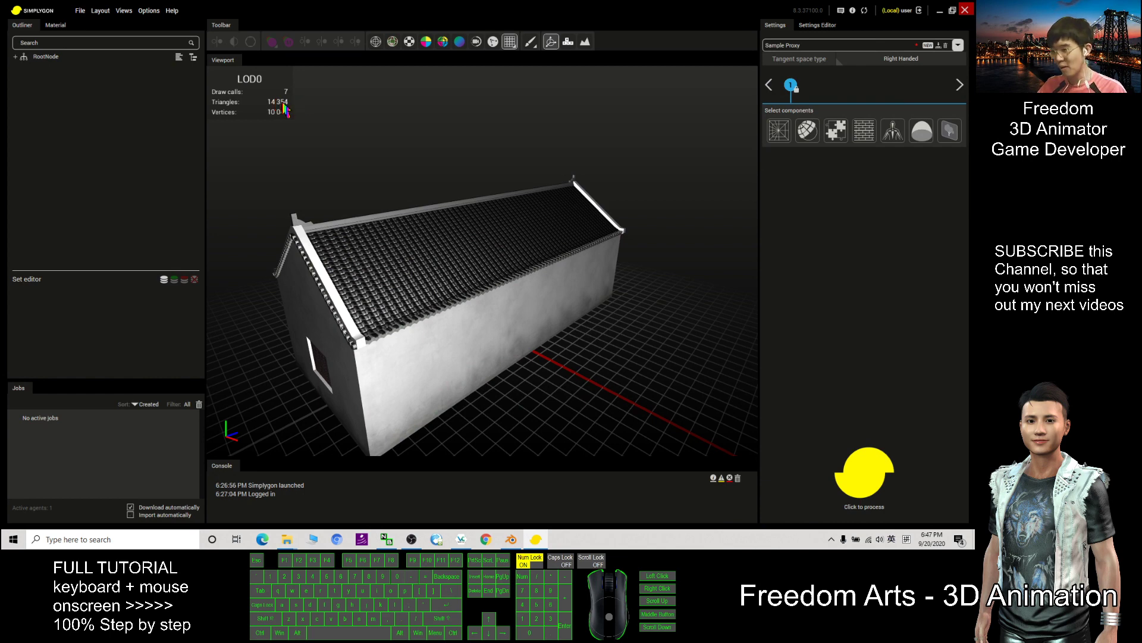
Step: Enable Reduction with a # Triangles target of 5000 instead of 1000
{"action": "left_click", "coordinate": [779, 133]}
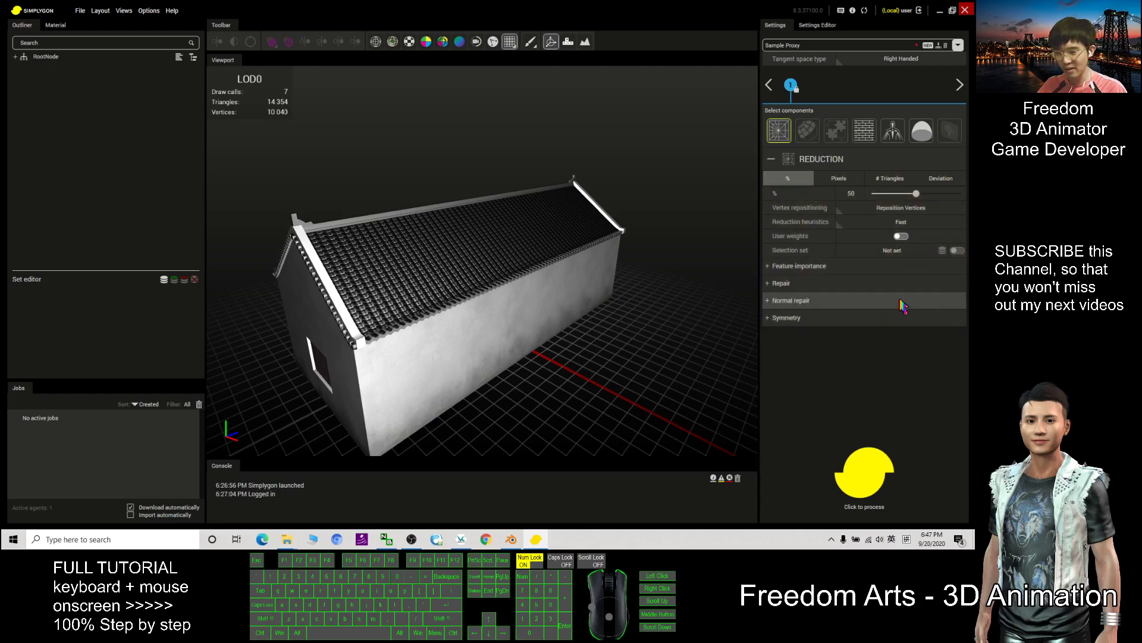
{"action": "left_click", "coordinate": [895, 180]}
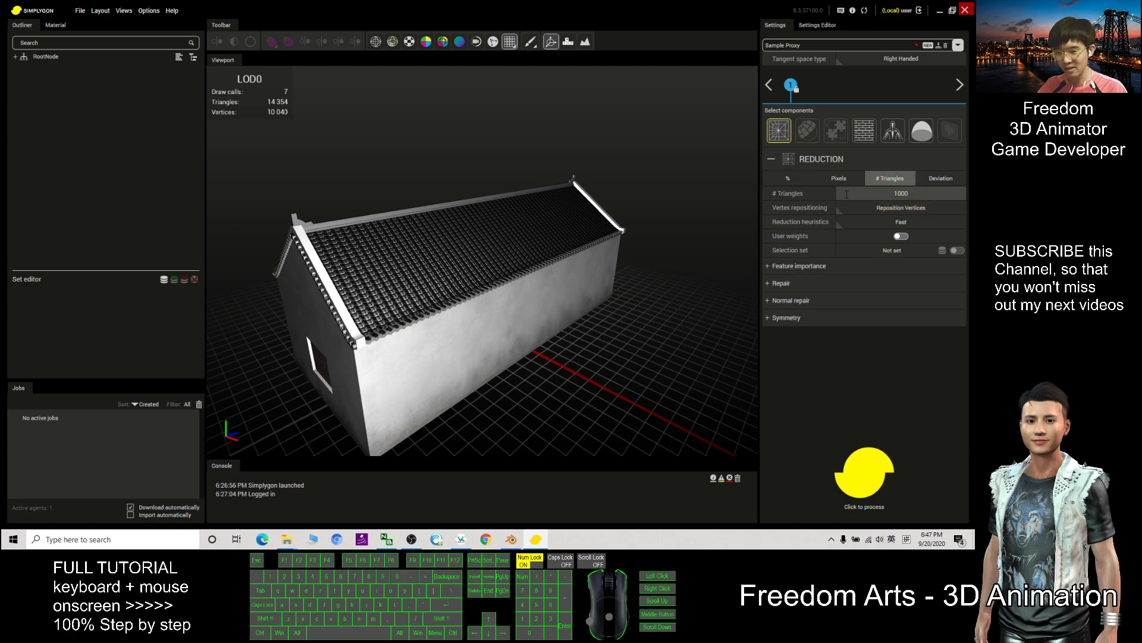
{"action": "left_click", "coordinate": [919, 194]}
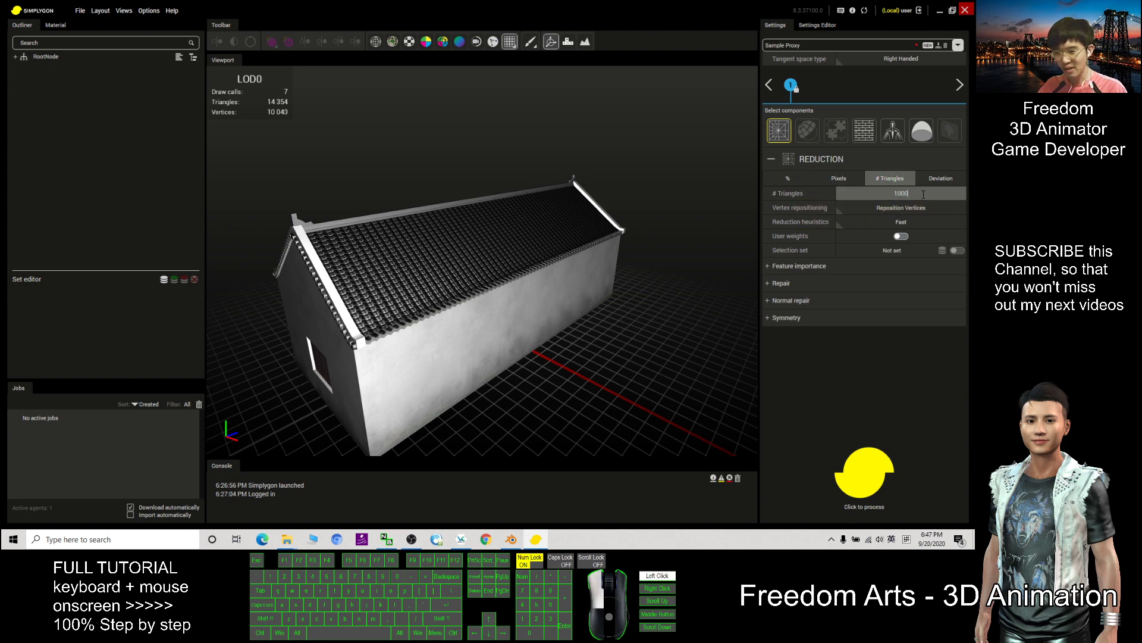
{"action": "left_click_drag", "start_coordinate": [924, 195], "coordinate": [873, 188]}
{"action": "type", "text": "5000"}
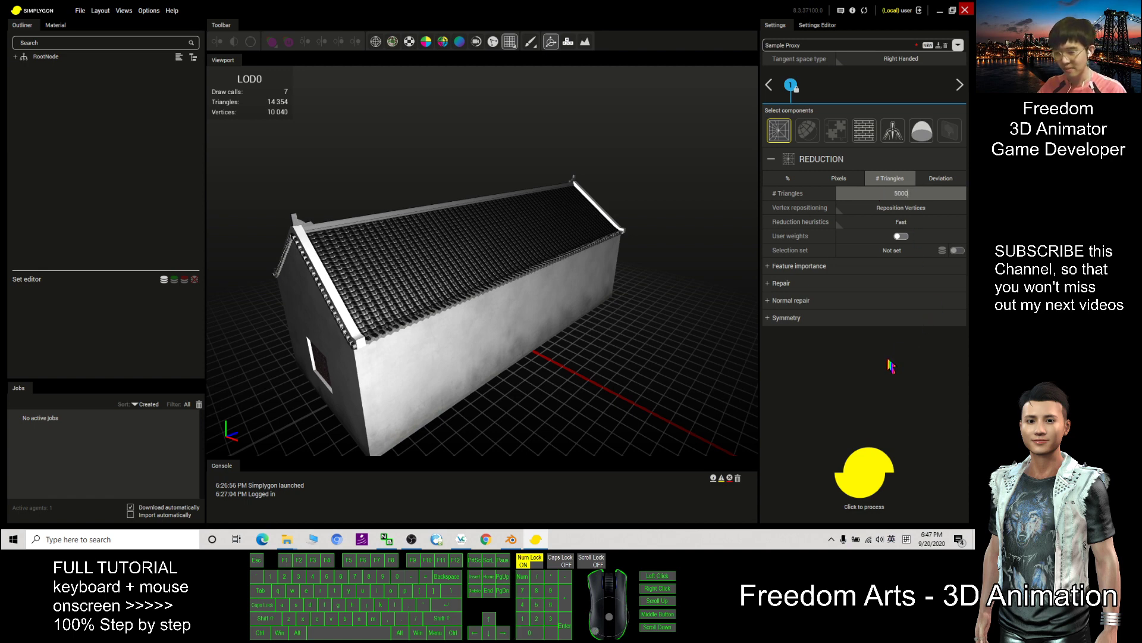
{"action": "key", "text": "Return"}
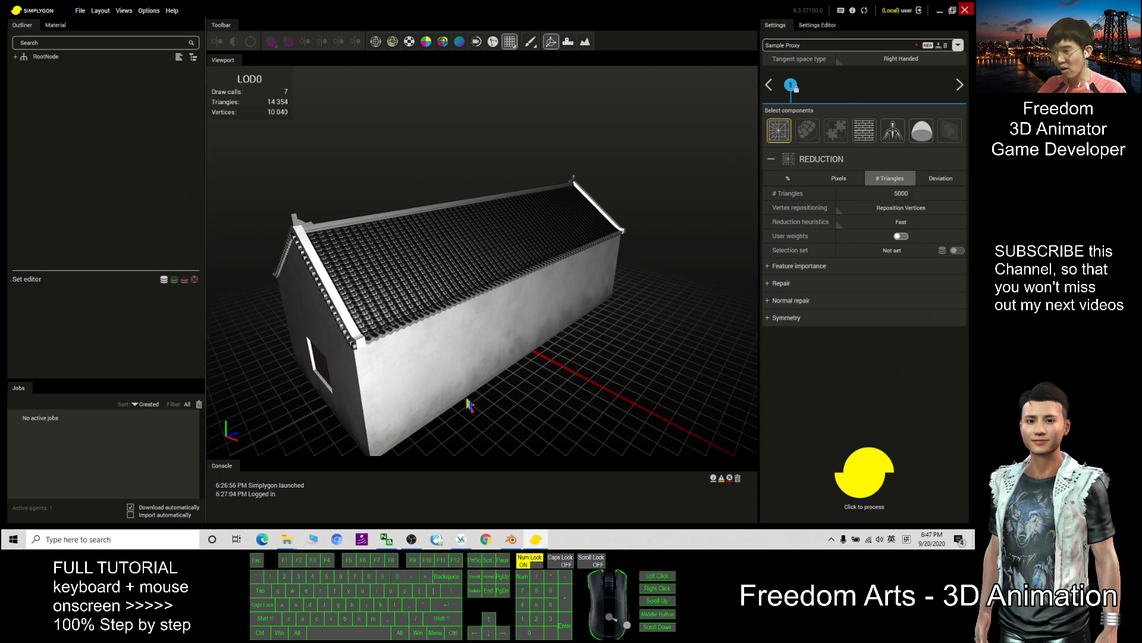
{"action": "left_click", "coordinate": [511, 540]}
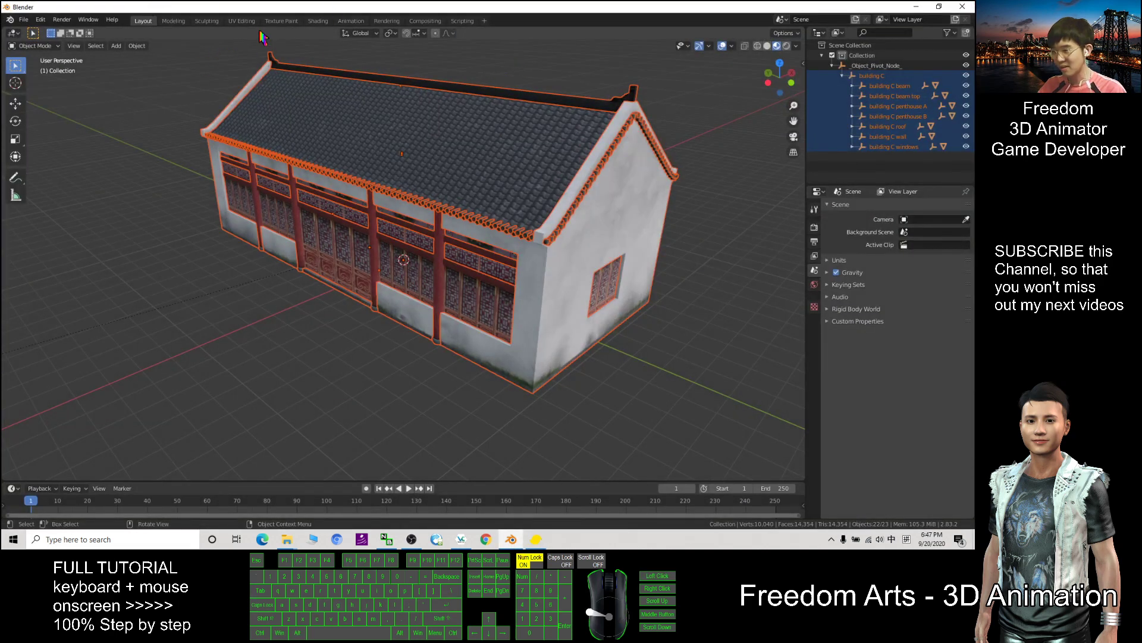
{"action": "left_click", "coordinate": [243, 21]}
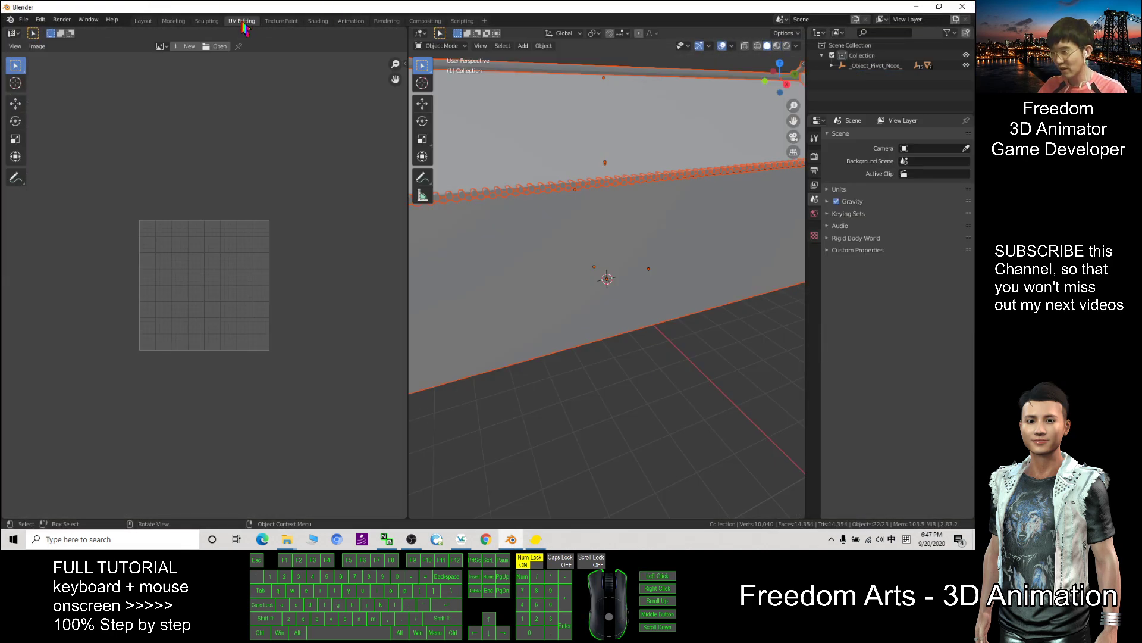
{"action": "left_click", "coordinate": [160, 45]}
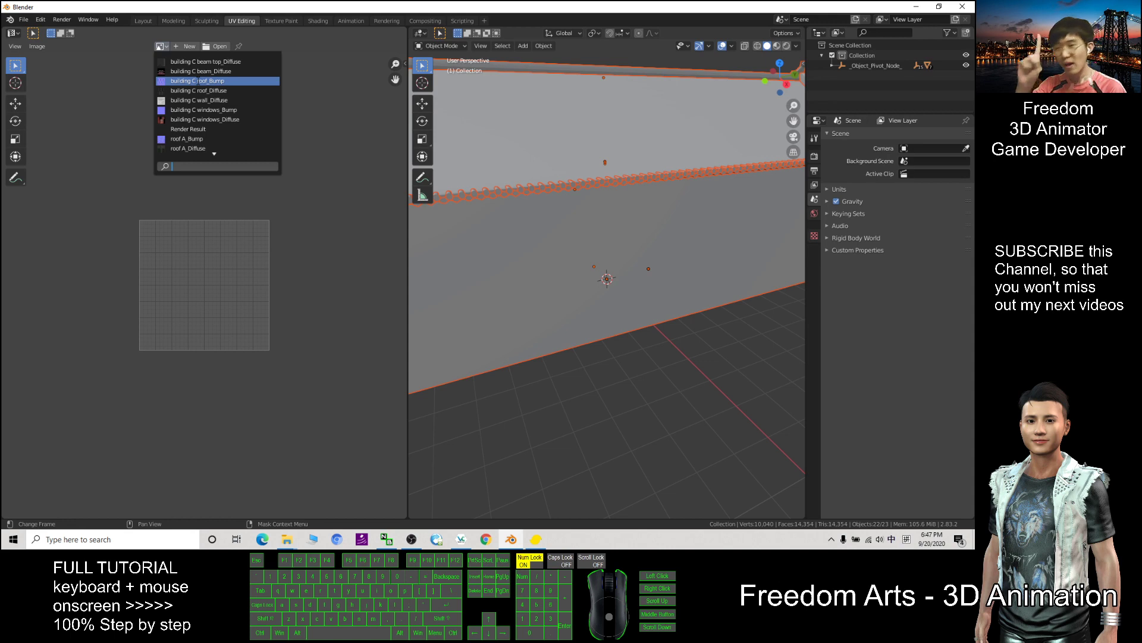
{"action": "left_click", "coordinate": [916, 7]}
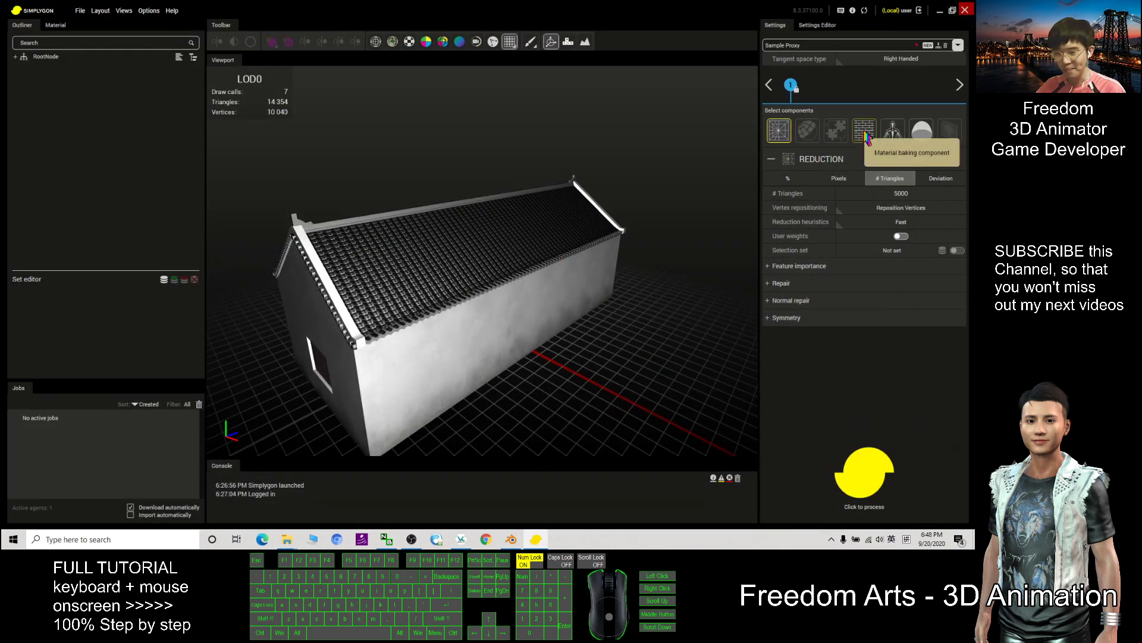
Step: Add Material Baking and set its Diffuse channel to RGB instead of RGBA
{"action": "left_click", "coordinate": [870, 134]}
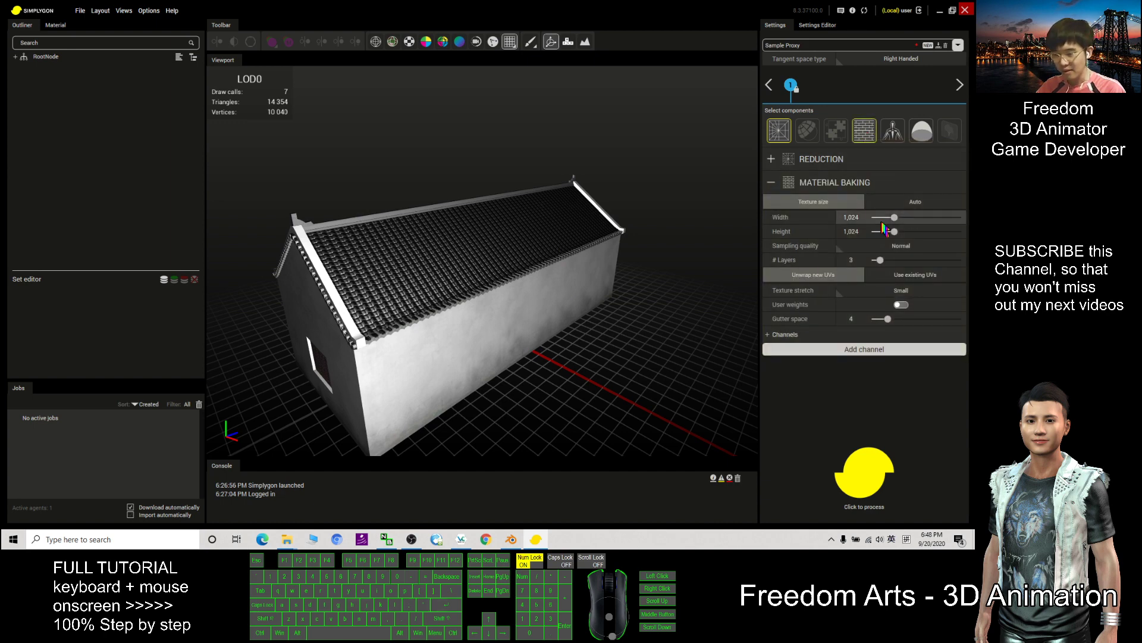
{"action": "left_click", "coordinate": [770, 335]}
{"action": "scroll", "coordinate": [774, 348], "scroll_direction": "down", "scroll_amount": 1}
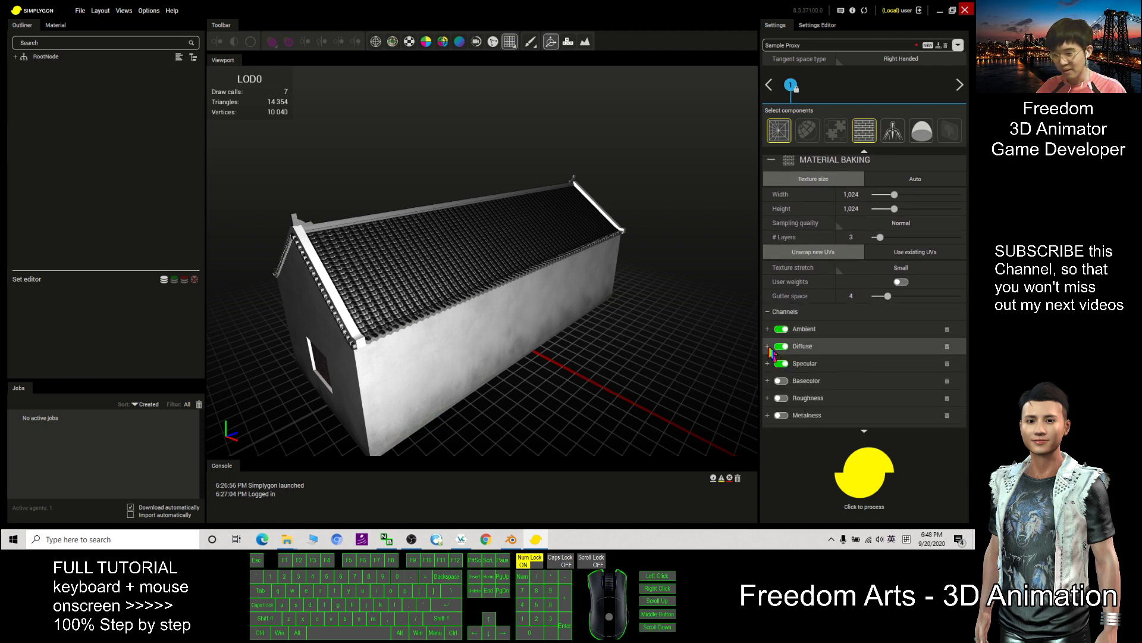
{"action": "left_click", "coordinate": [768, 346]}
{"action": "scroll", "coordinate": [770, 351], "scroll_direction": "down", "scroll_amount": 3}
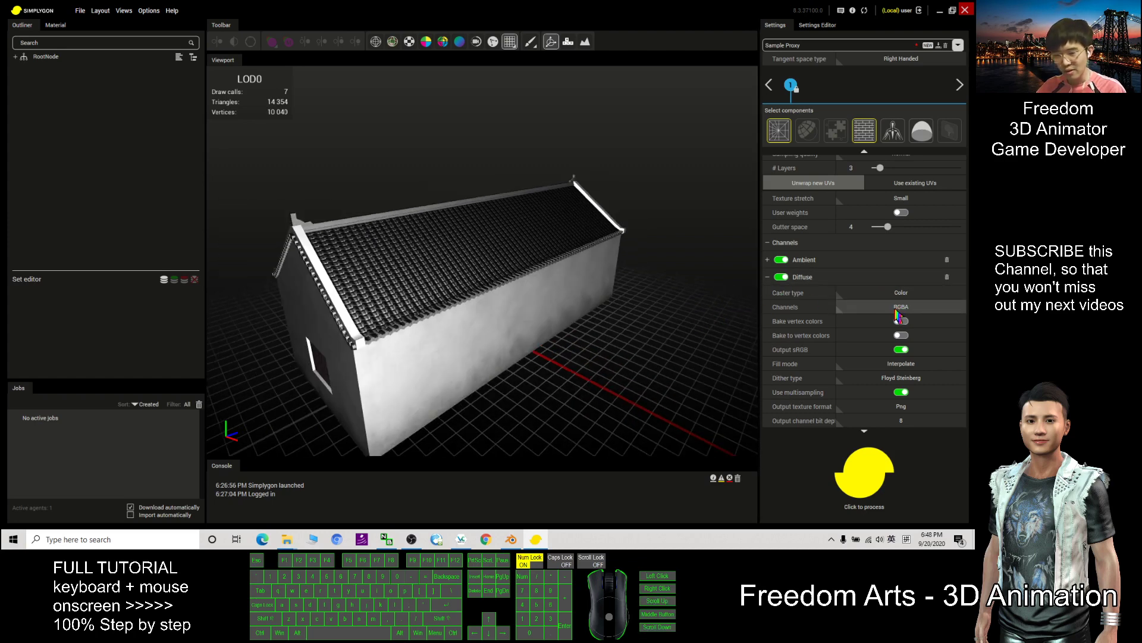
{"action": "left_click", "coordinate": [885, 309]}
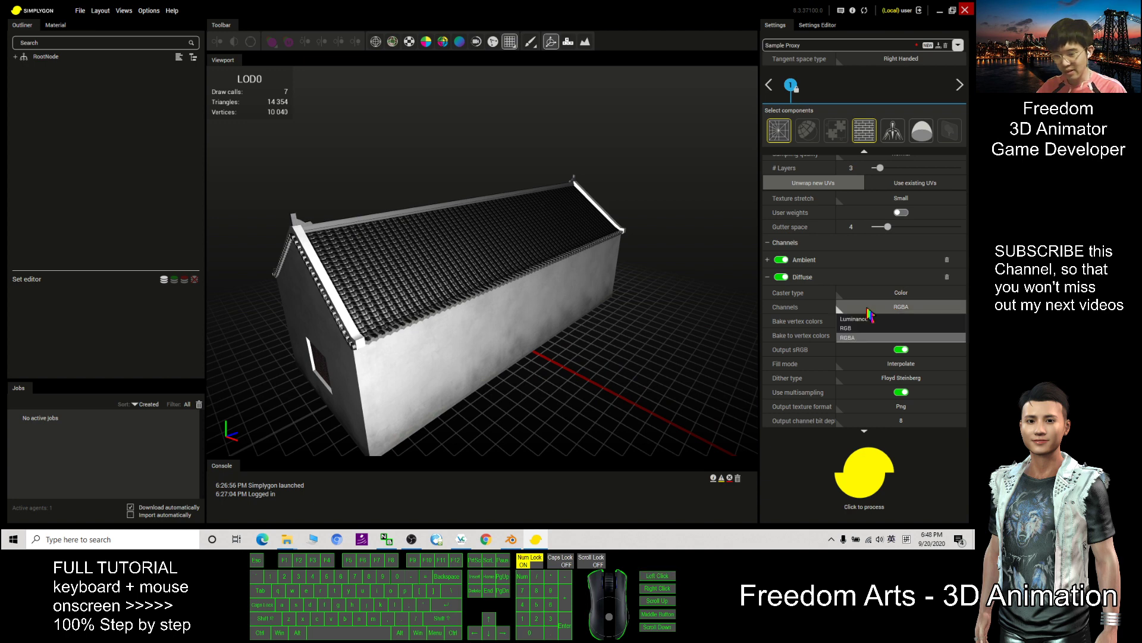
{"action": "left_click", "coordinate": [852, 331]}
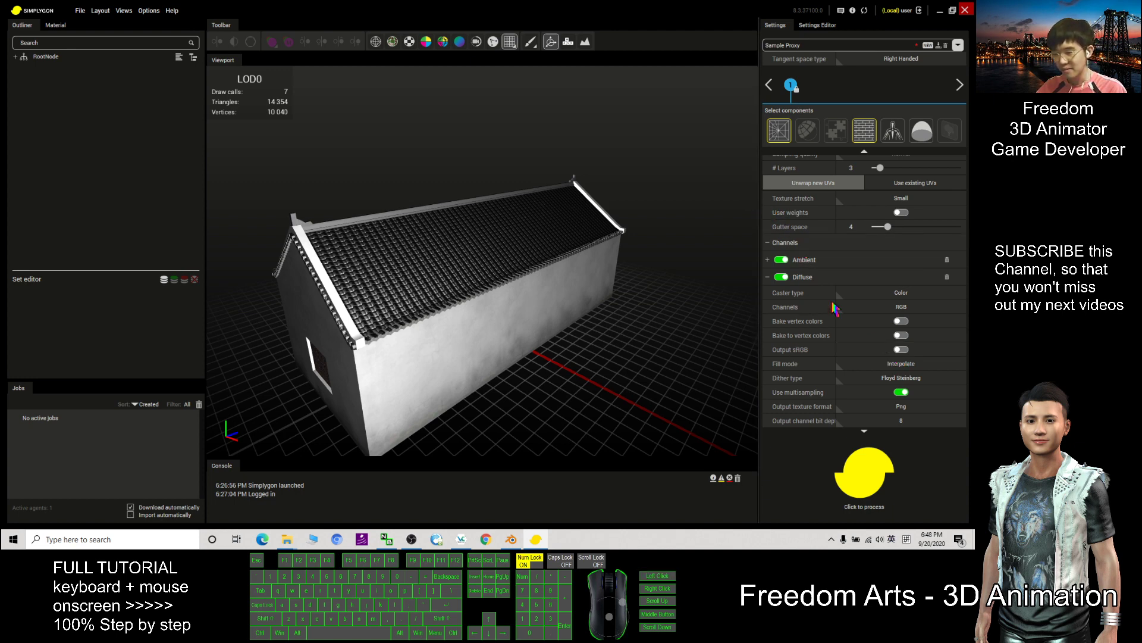
{"action": "scroll", "coordinate": [833, 308], "scroll_direction": "up", "scroll_amount": 1}
{"action": "scroll", "coordinate": [833, 309], "scroll_direction": "up", "scroll_amount": 1}
{"action": "left_click", "coordinate": [818, 187]}
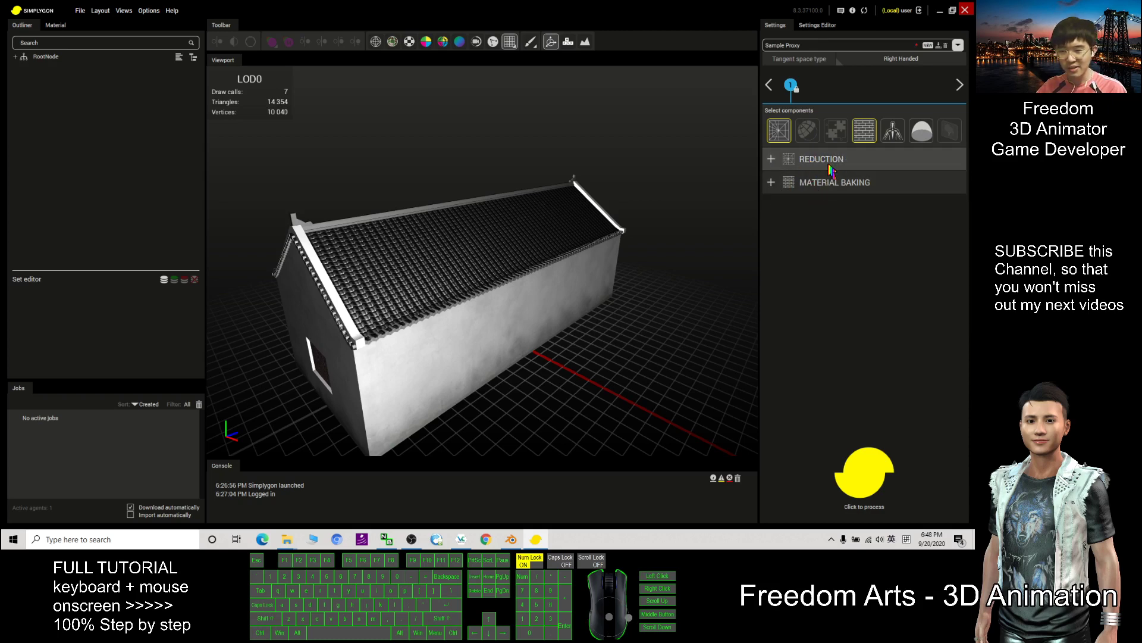
{"action": "left_click", "coordinate": [772, 184]}
{"action": "left_click", "coordinate": [774, 184]}
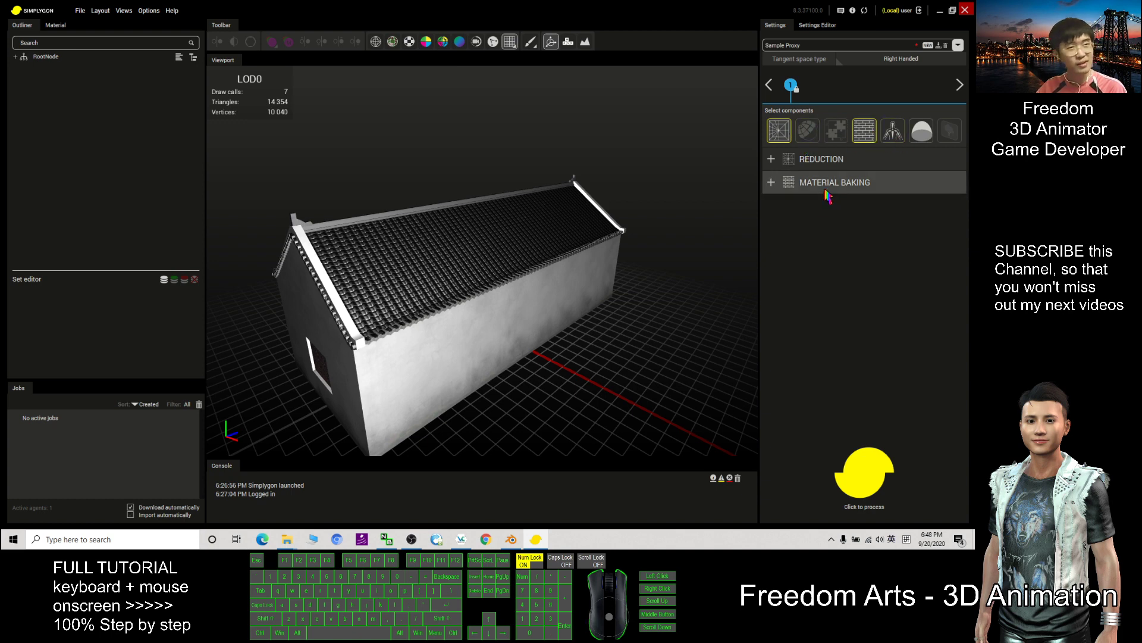
{"action": "left_click", "coordinate": [771, 161]}
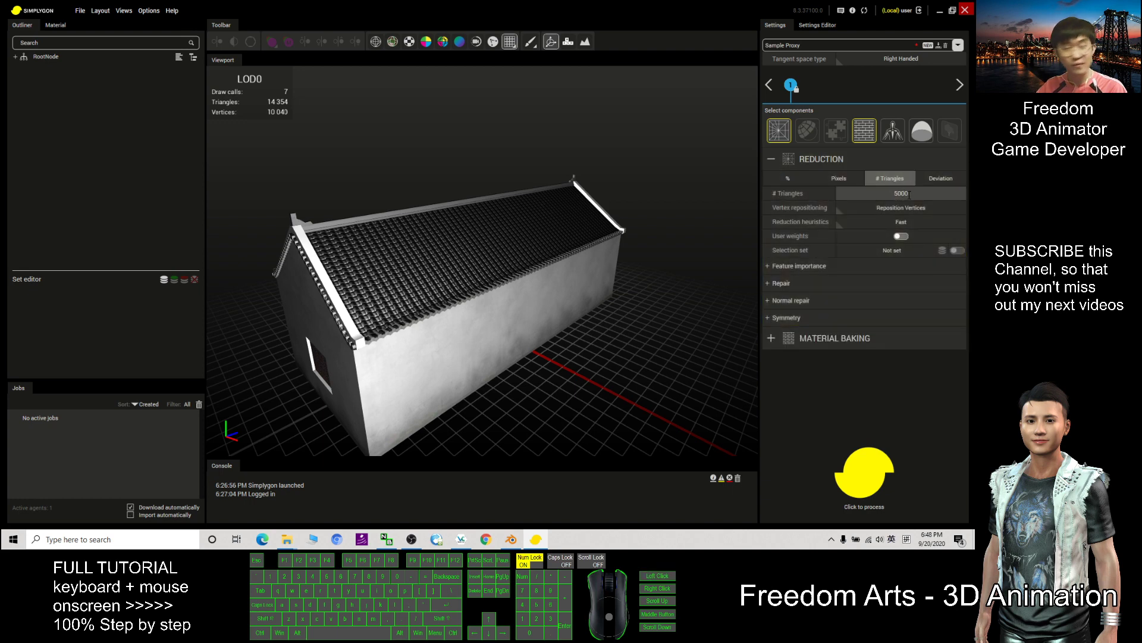
{"action": "left_click", "coordinate": [772, 159]}
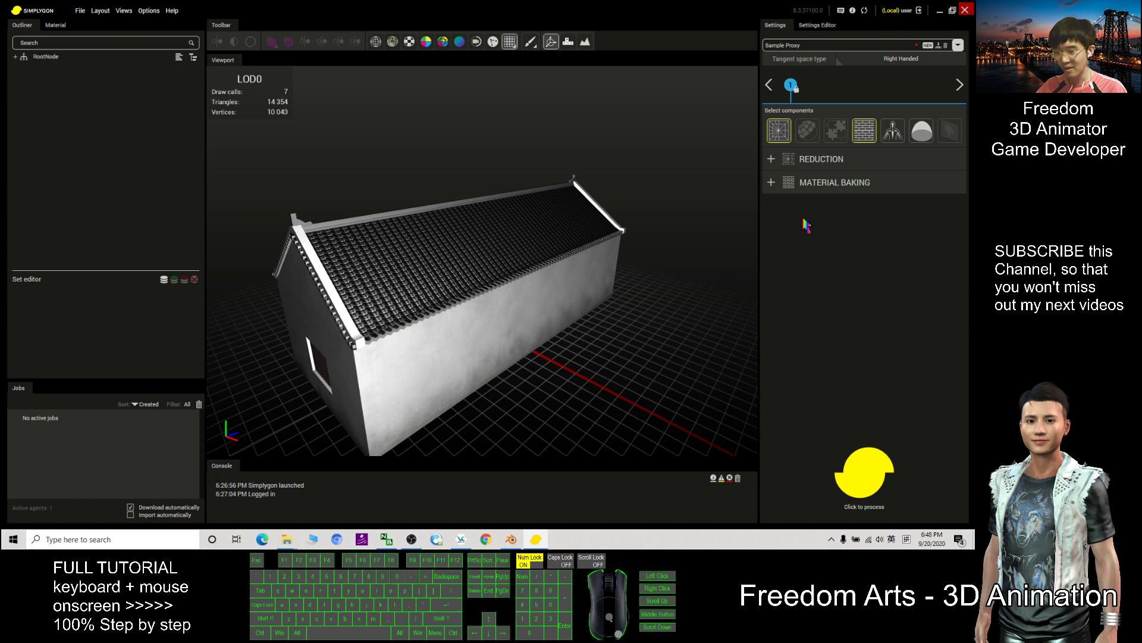
{"action": "left_click", "coordinate": [775, 185]}
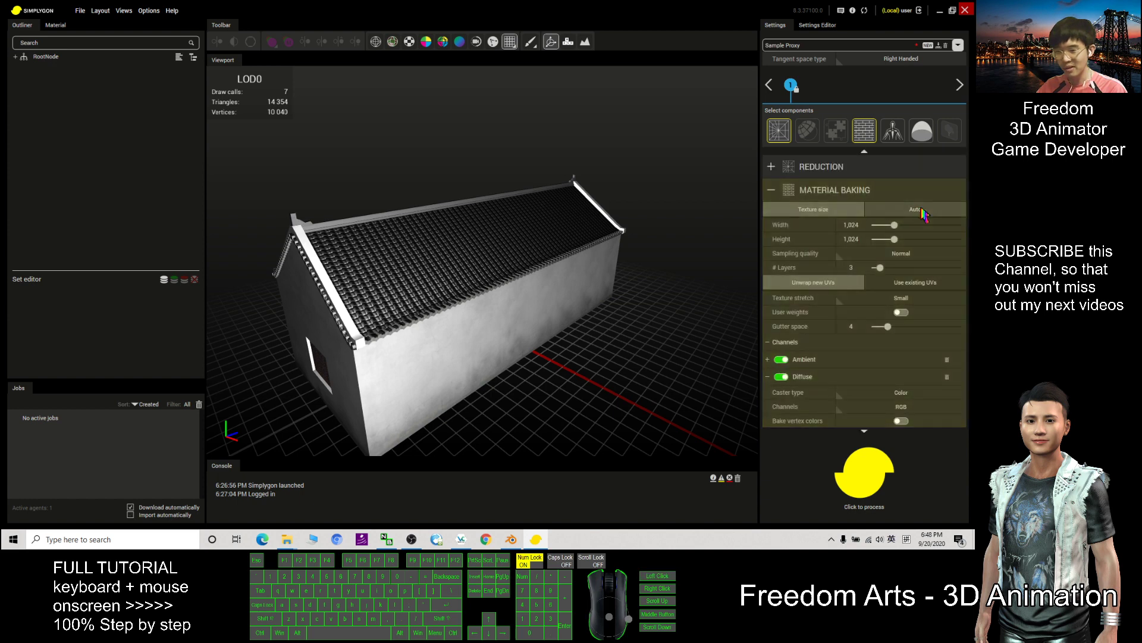
{"action": "left_click", "coordinate": [776, 194]}
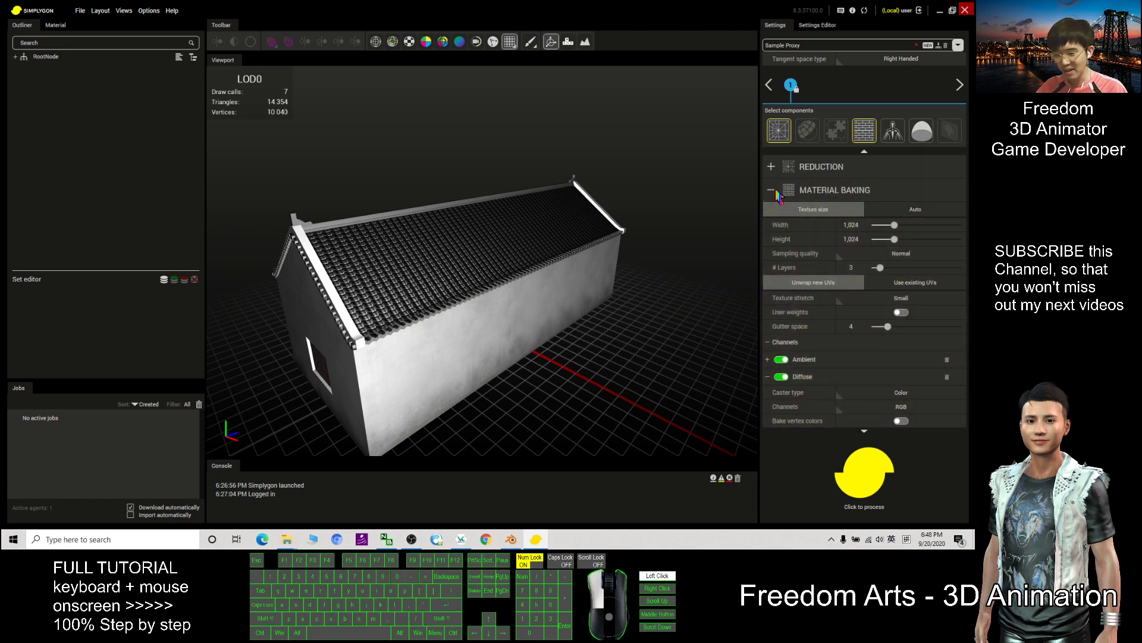
Step: Start processing the LOD1 reduction and material baking job
{"action": "left_click", "coordinate": [862, 473]}
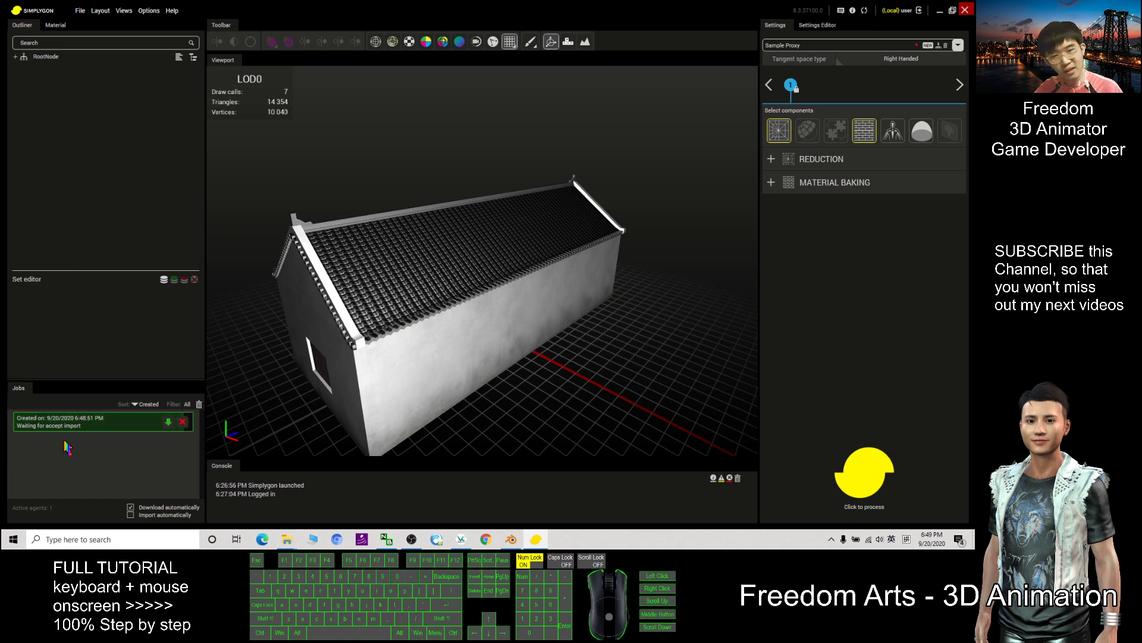
Step: Import the 4,999-triangle LOD1 and view it in split view beside LOD0
{"action": "left_click", "coordinate": [169, 424]}
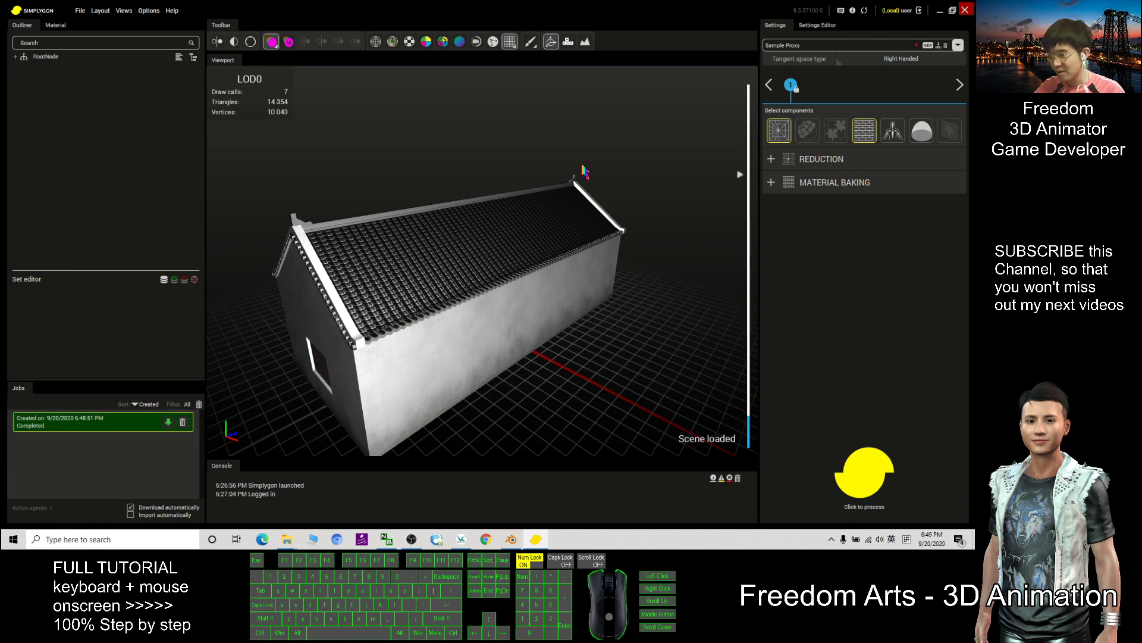
{"action": "left_click", "coordinate": [217, 43]}
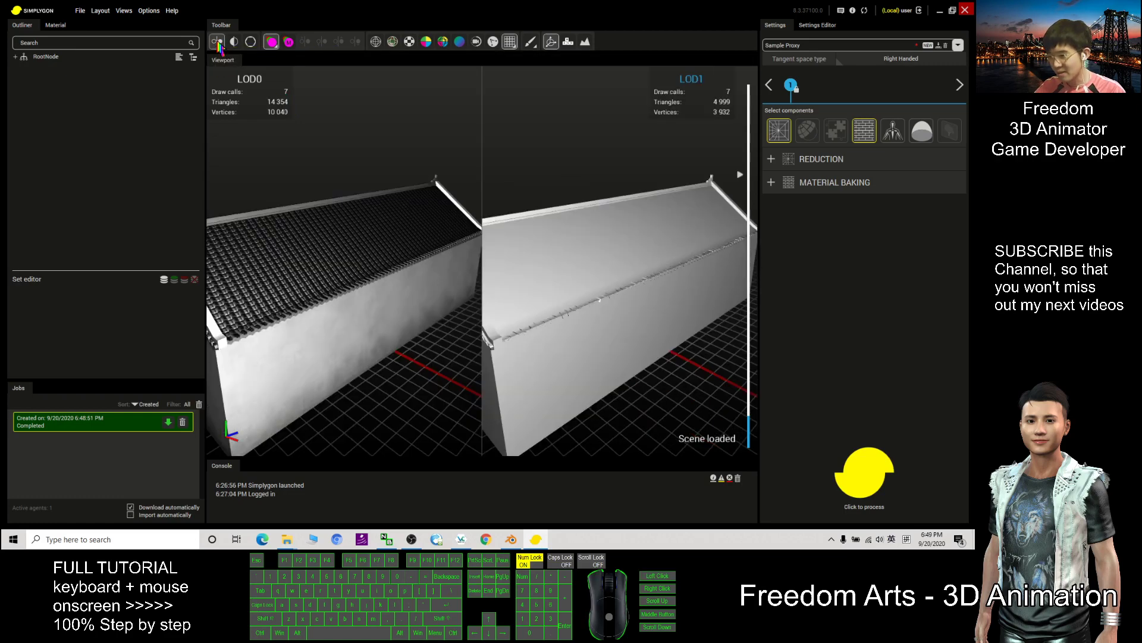
{"action": "scroll", "coordinate": [518, 289], "scroll_direction": "down", "scroll_amount": 2}
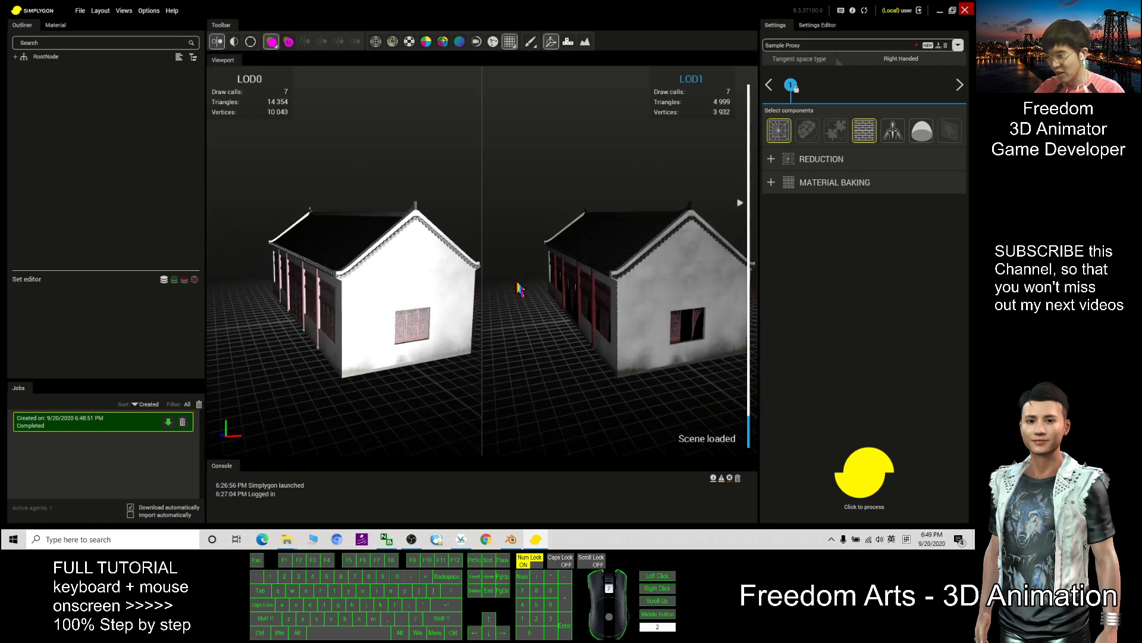